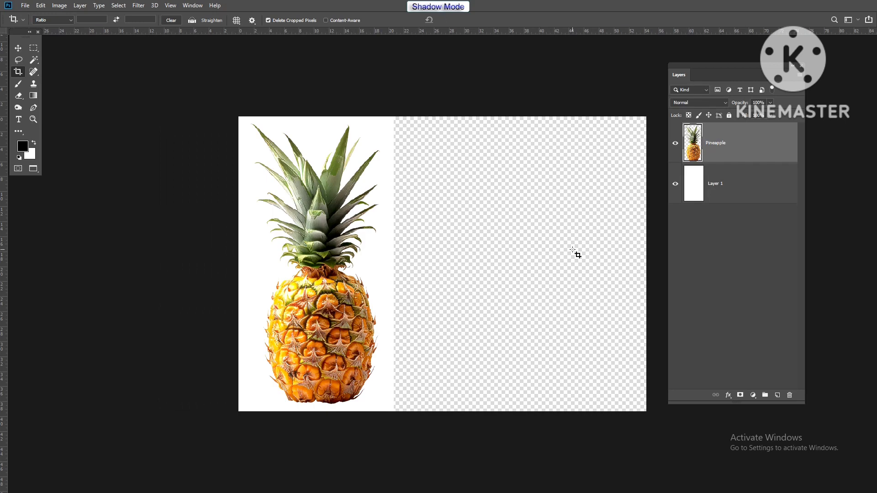
Fill Layer 1 with the white background colour so it covers the whole extended canvas
key("v")
key("ctrl+minus")
left_click(737, 184)
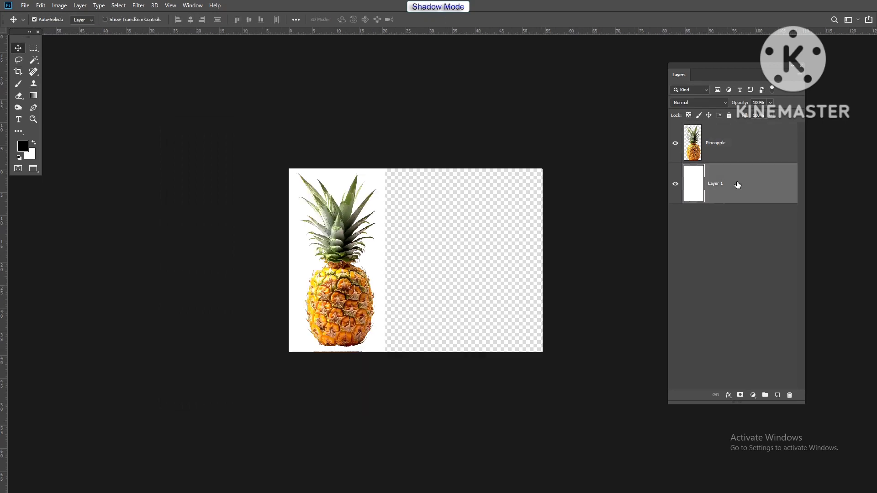
key("ctrl+BackSpace")
scroll(382, 302, "up", 2)
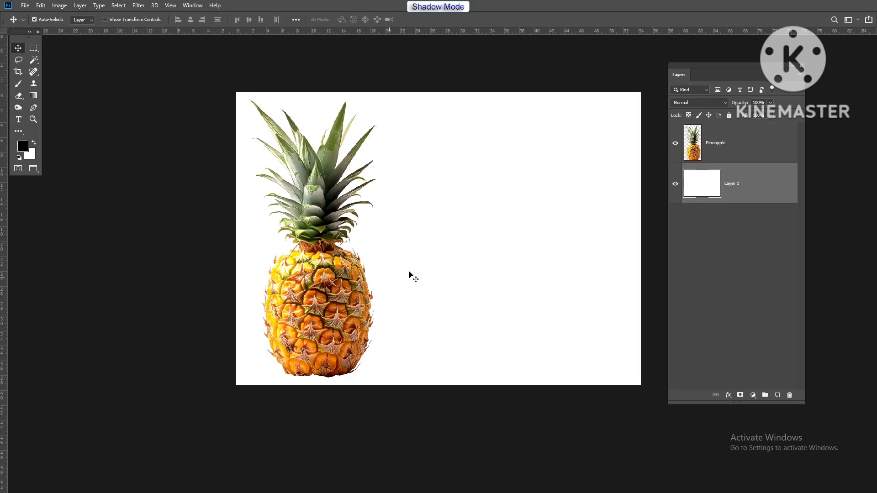
Move the pineapple slightly inward from the canvas's left edge and scale it down a little
left_click_drag(409, 273, 358, 280)
left_click_drag(284, 282, 320, 279)
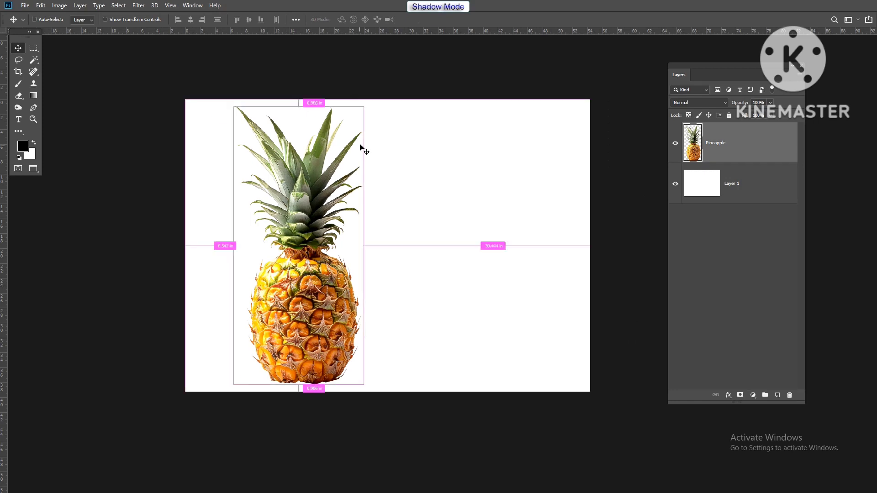
key("ctrl+t")
left_click_drag(364, 107, 368, 145)
key("Return")
Place a smaller duplicate pineapple in front and to the left of the original, and shift the linked pair slightly right
key("ctrl+j")
key("ctrl+t")
left_click_drag(299, 197, 269, 209)
left_click_drag(326, 174, 304, 157)
left_click_drag(288, 206, 274, 218)
key("Return")
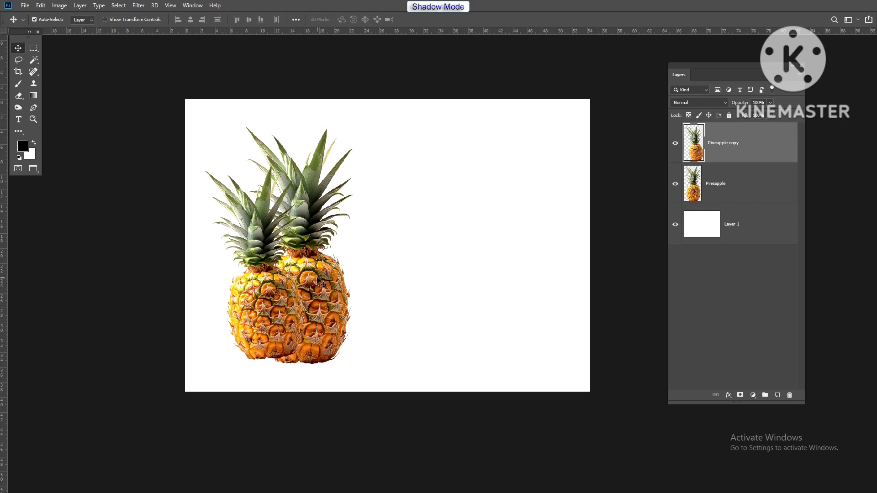
left_click(321, 285, "shift")
left_click_drag(321, 284, 327, 282)
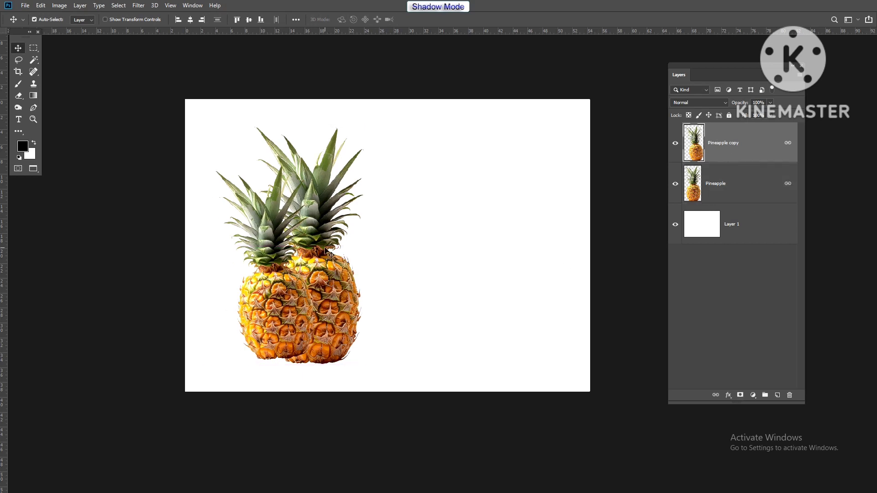
Copy the rear pineapple's leaf crown onto a new layer at the canvas's lower-left corner, stacked above both pineapples
left_click(731, 182)
scroll(283, 183, "up", 1)
key("m")
left_click_drag(198, 91, 220, 356)
key("ctrl+j")
key("ctrl+t")
left_click_drag(277, 271, 289, 282)
key("Return")
key("v")
left_click_drag(732, 196, 725, 127)
Enlarge the copied leaf crown to about 112%, rotate it about 9.5° and fit it into the lower-left corner
key("ctrl+t")
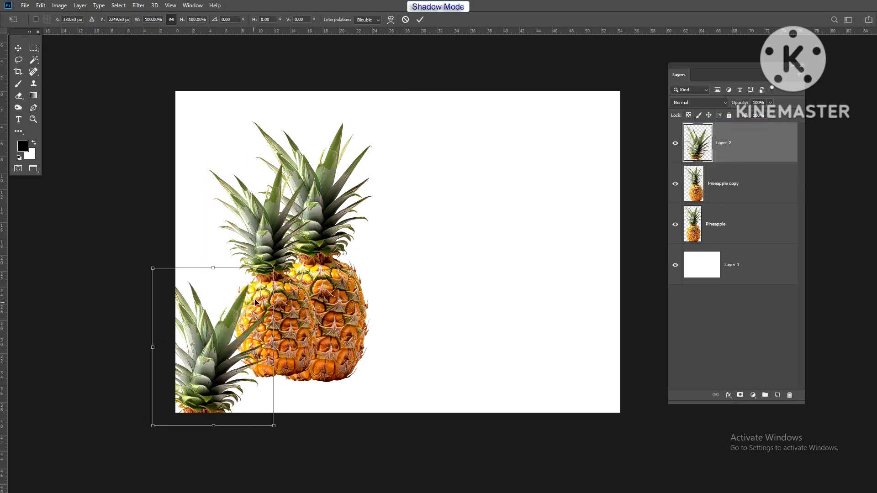
left_click_drag(276, 267, 308, 259)
left_click_drag(270, 302, 263, 326)
key("Return")
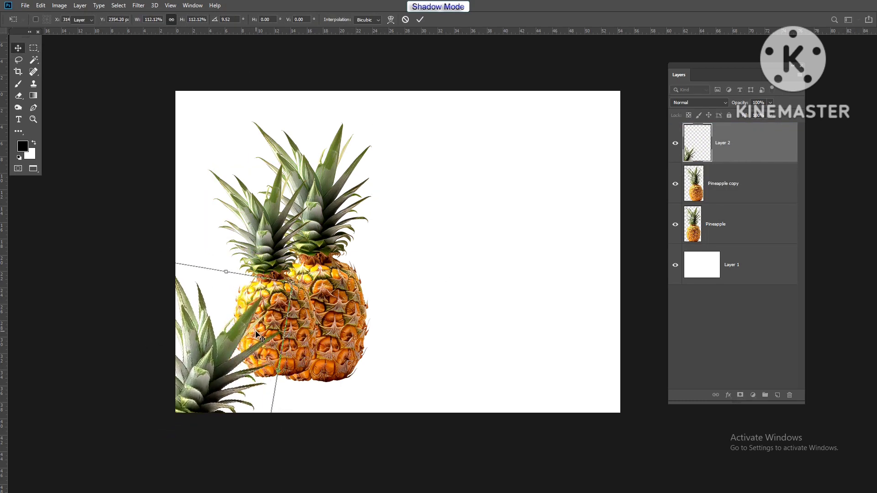
Duplicate the leaf crown to its right, rotate the duplicate about -30.5° and place it before the front pineapple
left_click_drag(217, 350, 291, 363, "alt")
key("ctrl+t")
left_click_drag(364, 270, 302, 246)
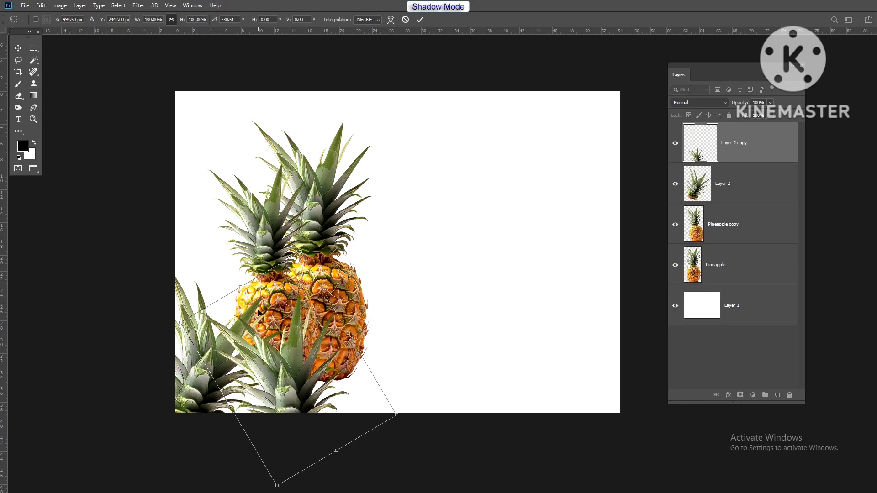
mouse_move(262, 320)
left_mouse_down()
mouse_move(318, 319)
mouse_move(258, 318)
left_mouse_up()
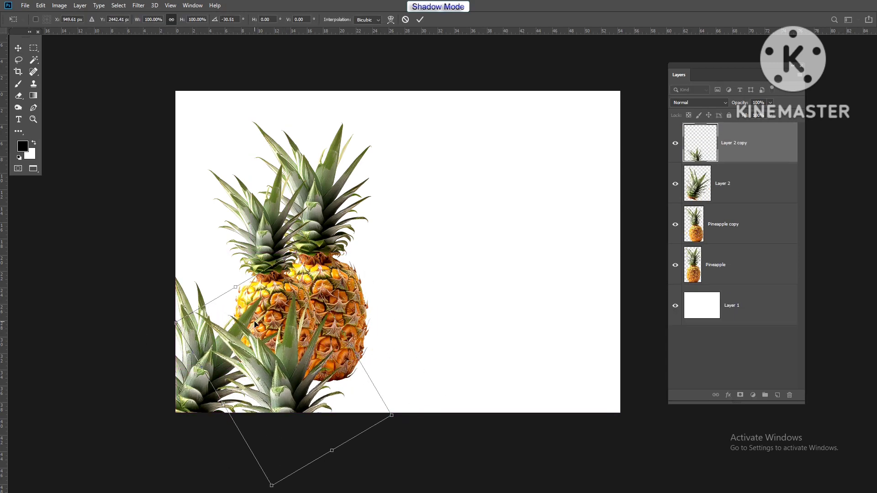
key("Return")
Duplicate the leaf crown once more, adjust its rotation and place it before the rear pineapple's lower right side
left_click_drag(344, 364, 395, 371, "alt")
key("ctrl+t")
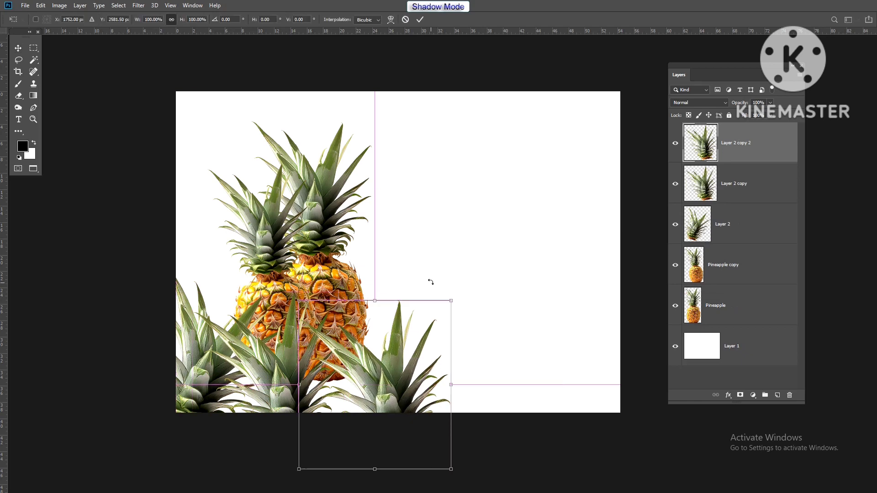
left_click_drag(431, 282, 378, 270)
left_click_drag(394, 346, 357, 345)
mouse_move(420, 309)
left_mouse_down()
mouse_move(424, 361)
mouse_move(422, 293)
left_mouse_up()
left_click_drag(351, 336, 332, 307)
key("Return")
Readjust the middle leaf crown so it sits lower between the two outer crowns
left_click(293, 337)
key("ctrl+t")
left_click_drag(298, 324, 318, 335)
key("Return")
Enlarge the two linked pineapples slightly and reposition them behind the leaf crowns
scroll(325, 271, "up", 1)
mouse_move(325, 271)
left_mouse_down()
mouse_move(329, 258)
mouse_move(323, 262)
left_mouse_up()
scroll(334, 266, "down", 1)
key("ctrl+t")
left_click_drag(364, 142, 380, 138)
left_click_drag(396, 133, 395, 161)
left_click_drag(345, 203, 340, 205)
key("Return")
scroll(325, 296, "up", 1)
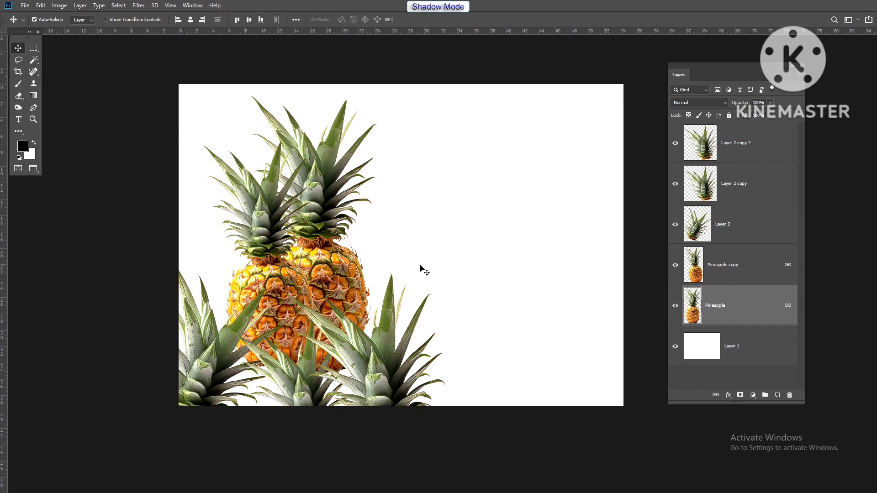
Add an empty layer between the pineapples and the white background, and hide the three leaf crown layers
key("ctrl+shift+alt+n")
scroll(733, 302, "down", 1)
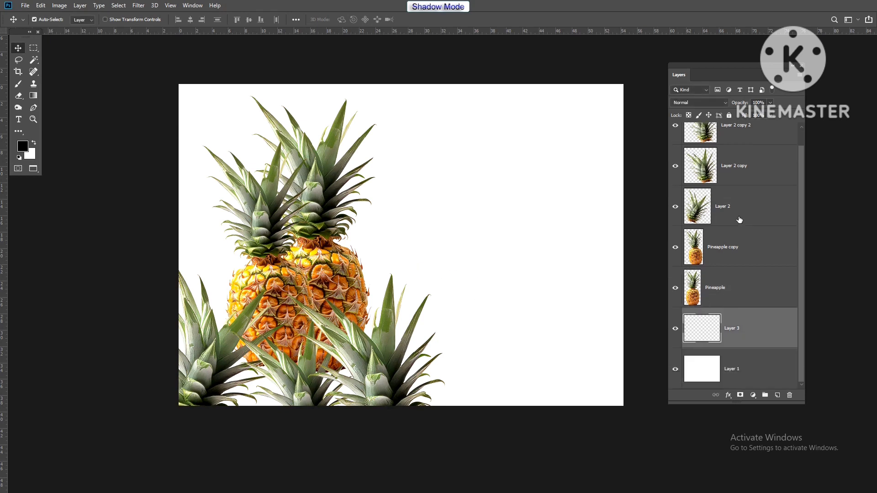
scroll(740, 218, "up", 1)
left_click(739, 215)
left_click(740, 156, "shift")
key("ctrl+comma")
left_click(736, 342)
Paint a soft black shadow behind the pineapples' bases on Layer 3 with a soft round brush of about 618 px
key("b")
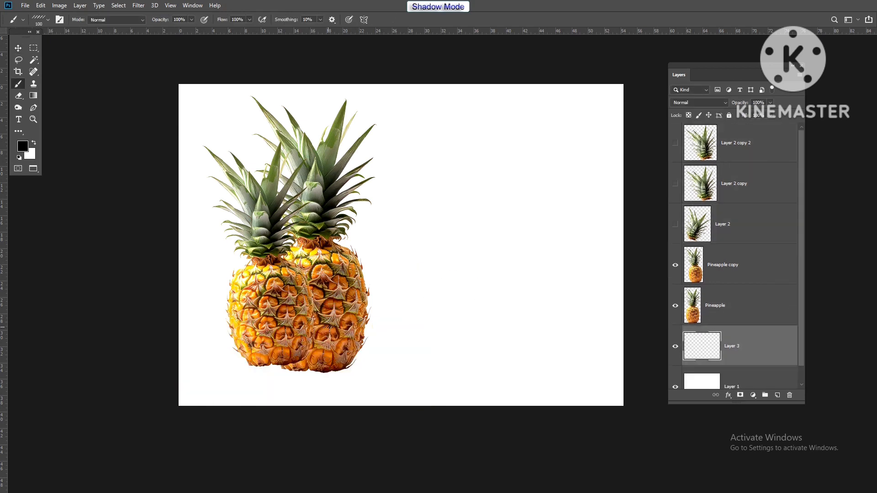
right_click(325, 325)
double_click(352, 128)
scroll(276, 293, "up", 1)
scroll(277, 292, "up", 1)
left_click_drag(303, 308, 345, 329)
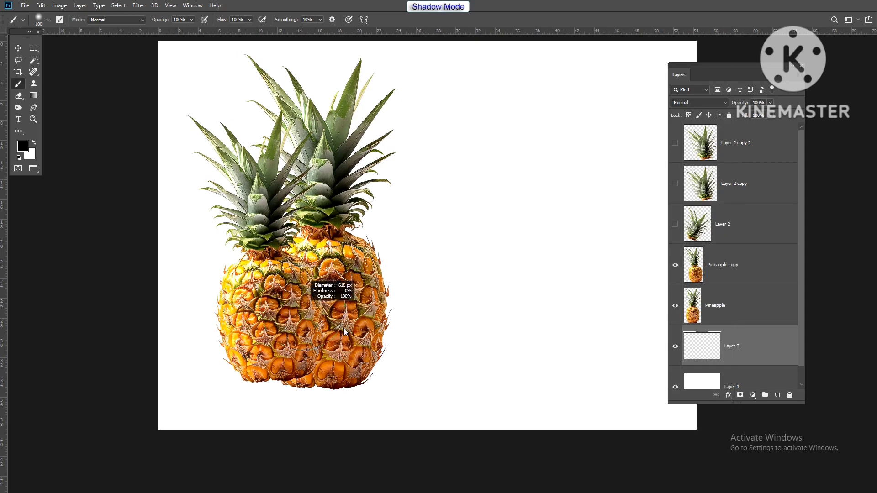
left_click_drag(298, 353, 351, 347)
left_click_drag(263, 353, 266, 345)
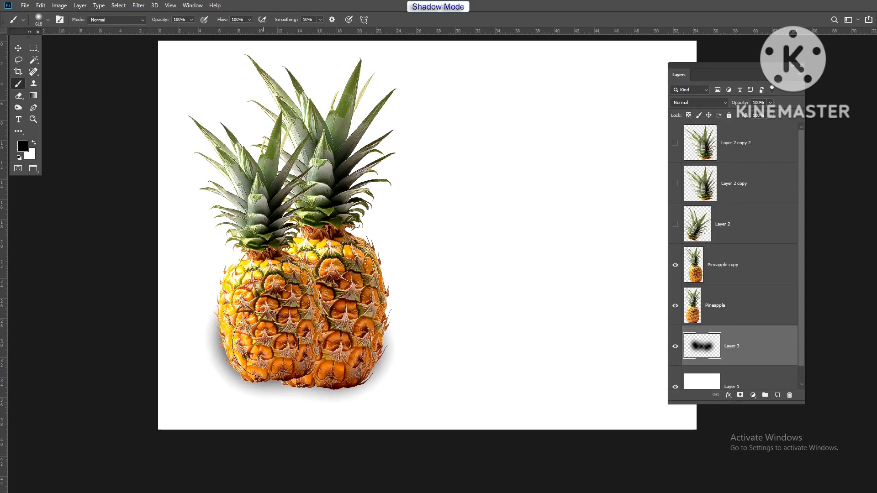
Erase the excess shadow beside the front pineapple's left side with a large soft eraser
key("e")
left_click_drag(191, 315, 197, 286)
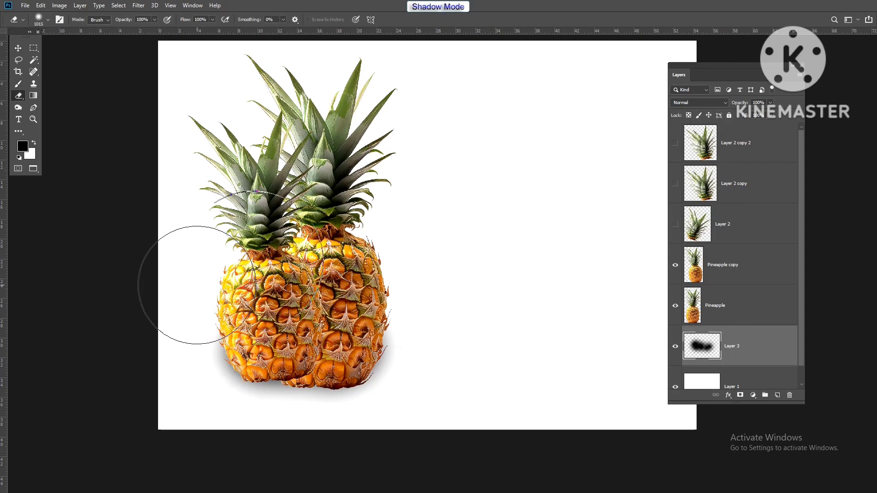
scroll(345, 213, "down", 1)
key("v")
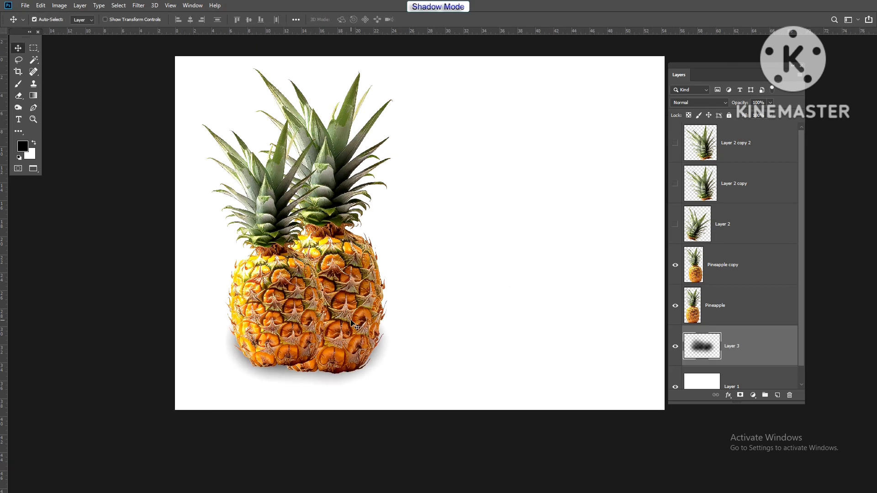
Make the three hidden leaf crown layers visible again
left_click(735, 310)
left_click(725, 156)
left_click(731, 224, "shift")
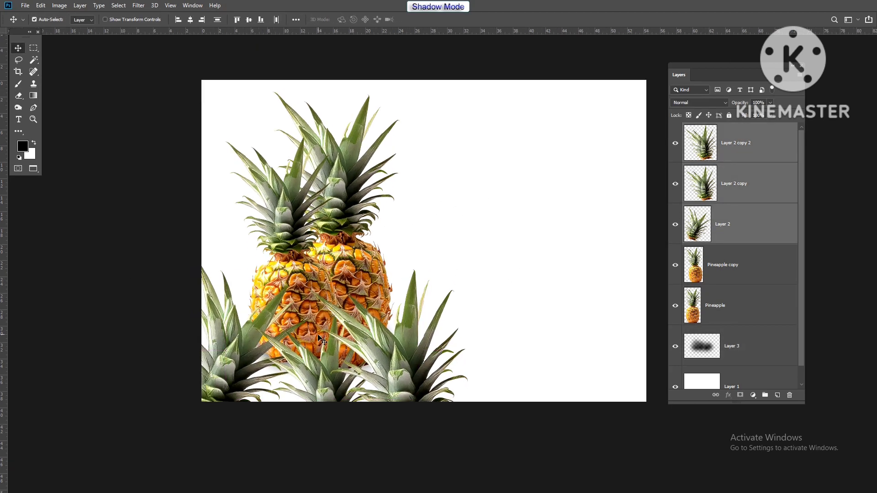
scroll(722, 280, "down", 1)
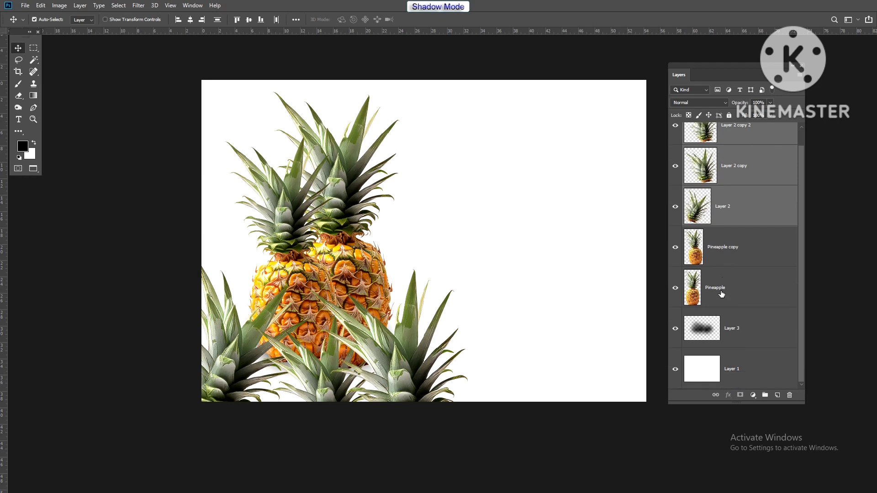
Add a new layer above Layer 3 and paint a large soft black shadow along the canvas's bottom edge
left_click(738, 333)
key("b")
left_click_drag(358, 326, 405, 320)
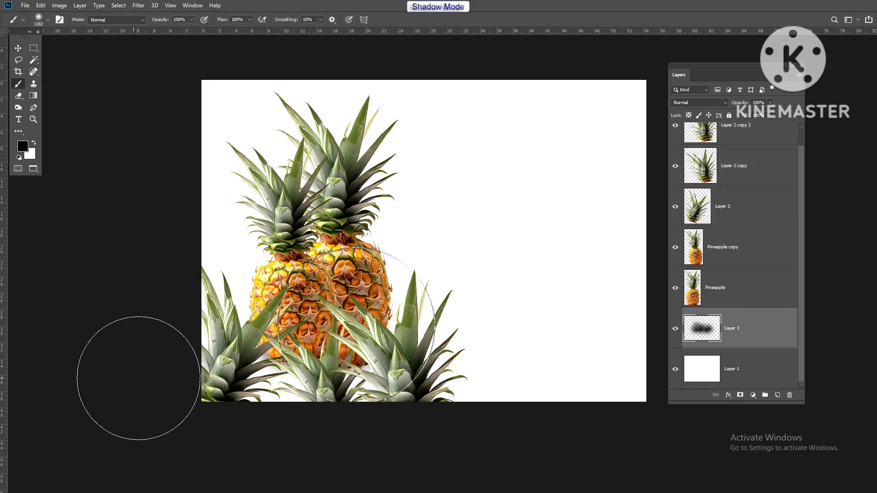
key("ctrl+shift+n")
key("Return")
scroll(411, 303, "down", 3)
mouse_move(262, 382)
left_mouse_down()
mouse_move(532, 440)
mouse_move(267, 442)
mouse_move(72, 422)
mouse_move(315, 454)
mouse_move(699, 404)
left_mouse_up()
mouse_move(300, 369)
left_mouse_down()
mouse_move(192, 270)
mouse_move(202, 480)
mouse_move(206, 313)
mouse_move(200, 469)
left_mouse_up()
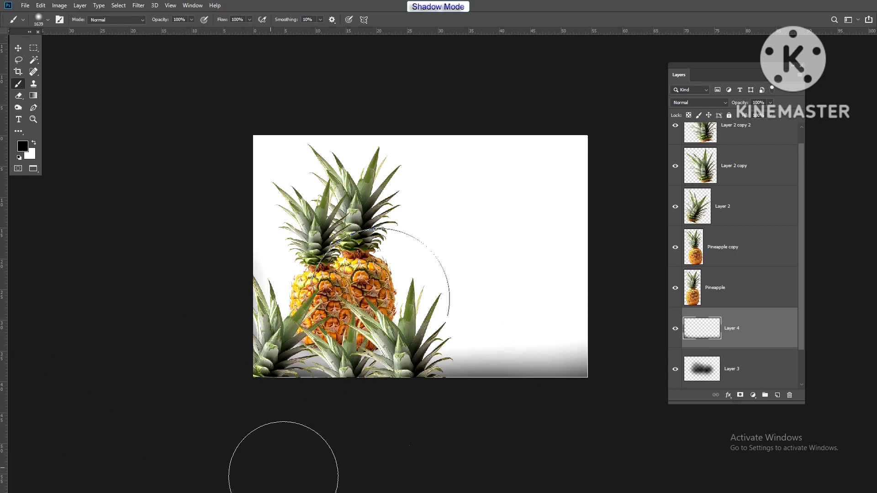
Paint a soft shadow behind the leaf crowns with a 949 px brush on Layer 4 and fade the stroke
scroll(363, 341, "up", 4)
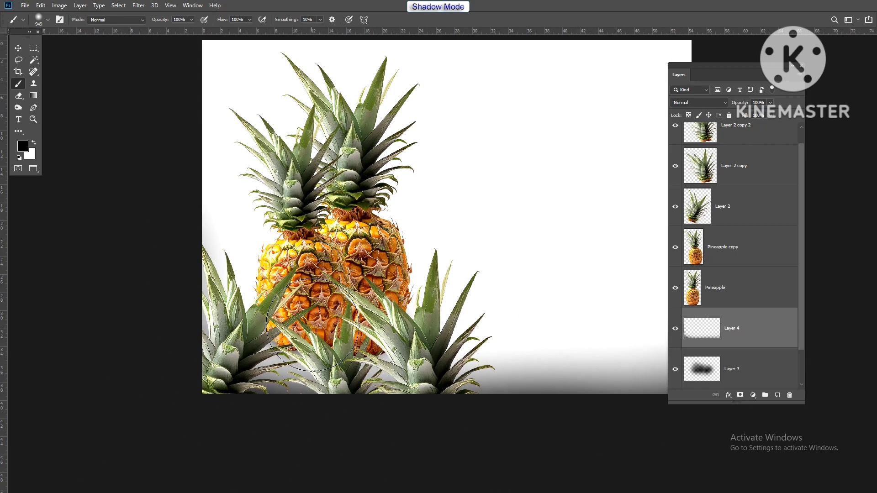
mouse_move(297, 327)
left_mouse_down()
mouse_move(292, 341)
mouse_move(381, 294)
left_mouse_up()
key("ctrl+shift+f")
left_click(542, 196)
left_click(607, 185)
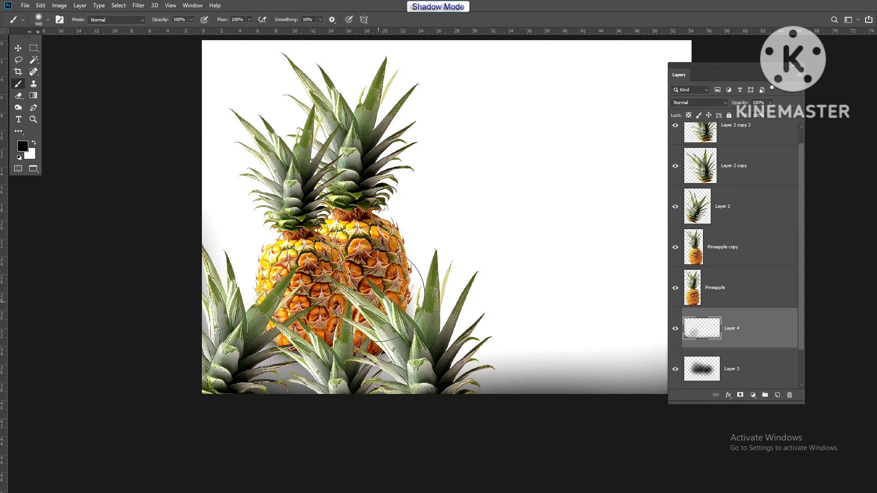
Add an empty layer directly above the two pineapple layers
left_click(369, 262, "ctrl")
key("ctrl+shift+n")
key("Return")
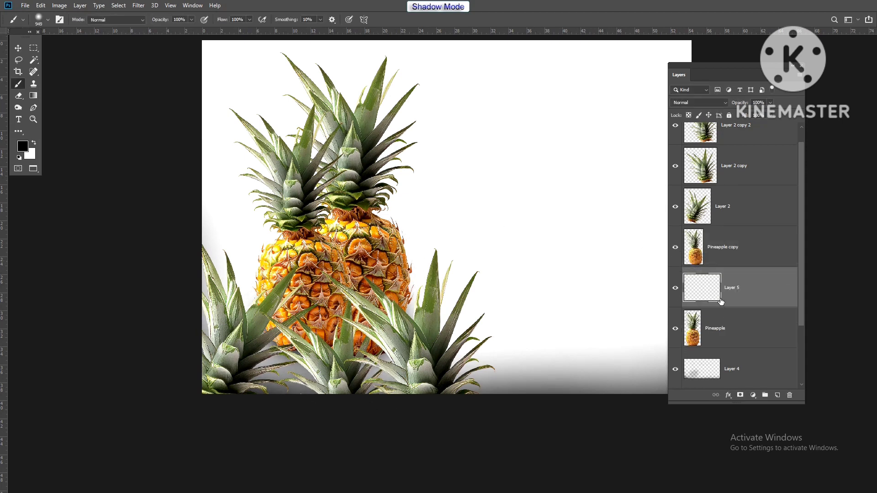
key("ctrl+bracketright")
Duplicate both pineapple layers and merge the duplicates into a single layer
left_click(736, 303)
left_click(725, 320, "shift")
key("ctrl+g")
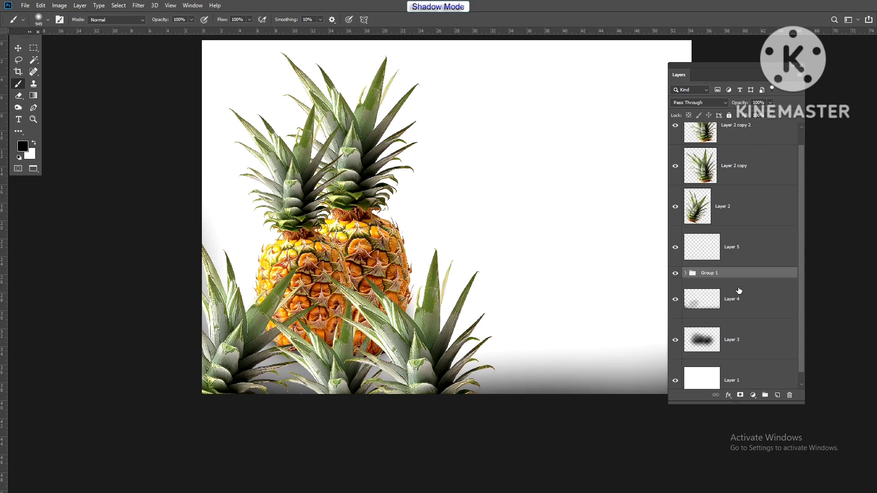
key("ctrl+z")
key("ctrl+e")
key("ctrl+z")
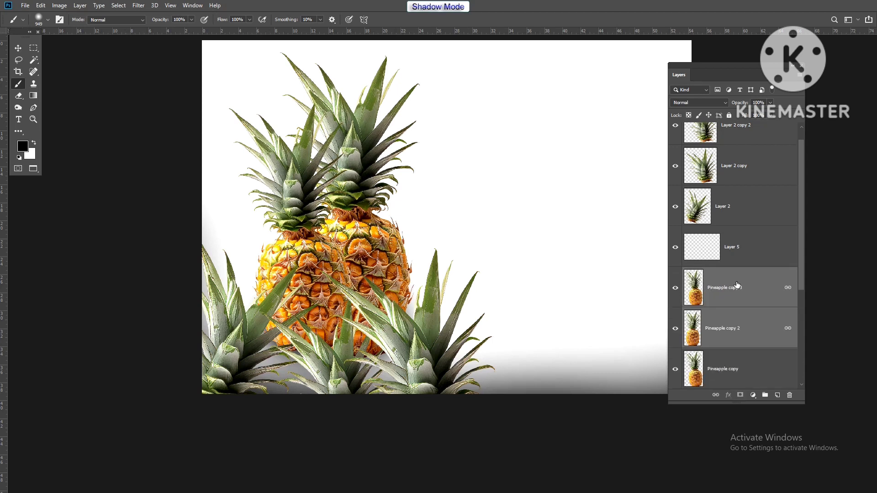
key("ctrl+e")
Hide the two original pineapple layers and clip Layer 5 to the merged pineapple layer
key("v")
left_click(721, 330)
left_click(721, 358, "shift")
key("ctrl+comma")
left_click(739, 251)
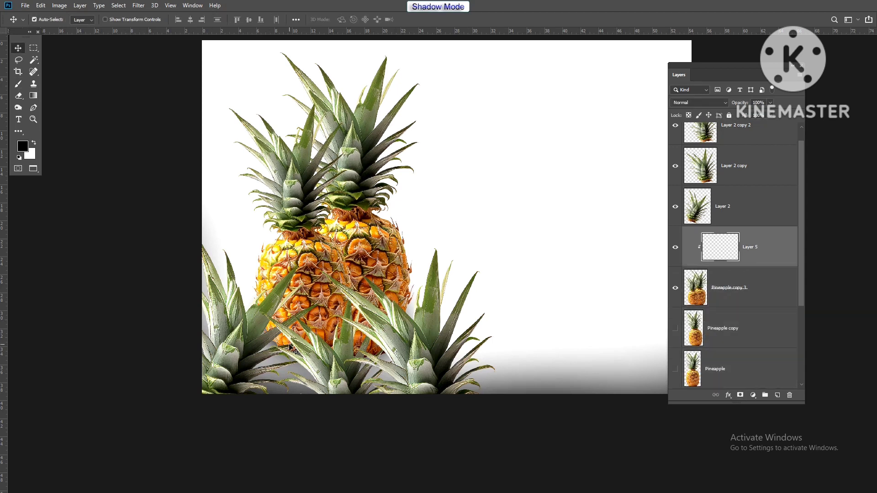
Paint soft black shading over the pineapples' lower parts on Layer 5 and erase the excess around their crowns
key("b")
mouse_move(243, 309)
left_mouse_down()
mouse_move(259, 365)
mouse_move(443, 352)
mouse_move(453, 295)
left_mouse_up()
key("e")
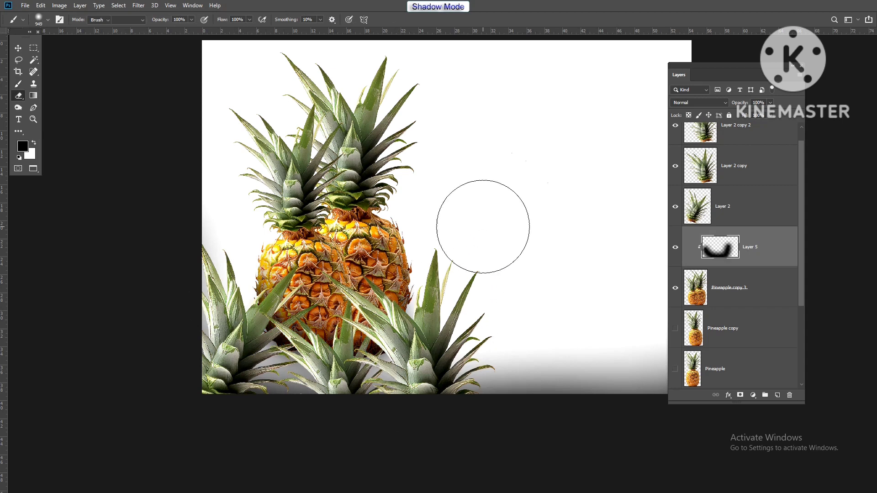
left_click_drag(292, 197, 440, 166)
Set Layer 5's opacity to 55% and toggle its visibility to compare the shading
key("v")
key("5")
key("5")
key("ctrl+comma")
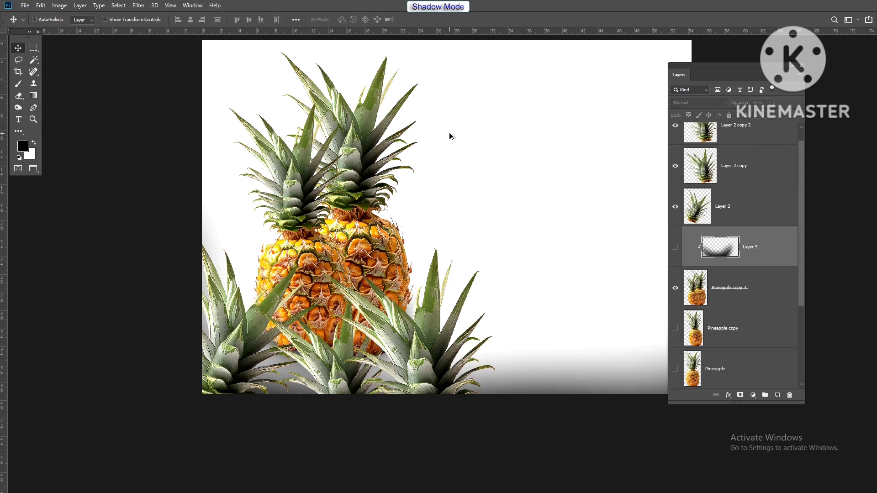
key("ctrl+comma")
Toggle the middle leaf crown layer's visibility and inspect the pineapple composition
scroll(411, 303, "down", 4)
scroll(375, 335, "up", 3)
left_click(353, 347, "ctrl")
key("ctrl+comma")
key("ctrl+comma")
scroll(336, 301, "down", 4)
scroll(358, 257, "up", 3)
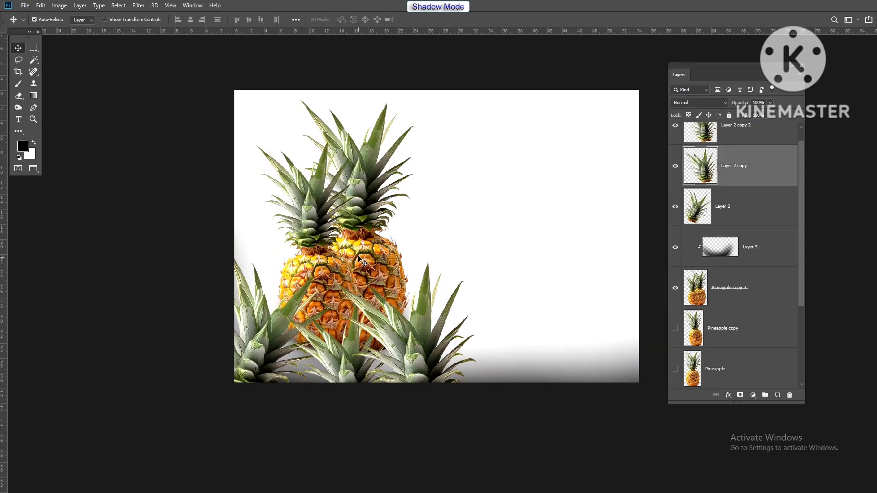
left_click(358, 258)
Add a new layer above the white background and choose the solid blob brush preset (3113), resized to 2323 px
left_click(448, 219)
scroll(438, 242, "down", 3)
scroll(435, 239, "up", 1)
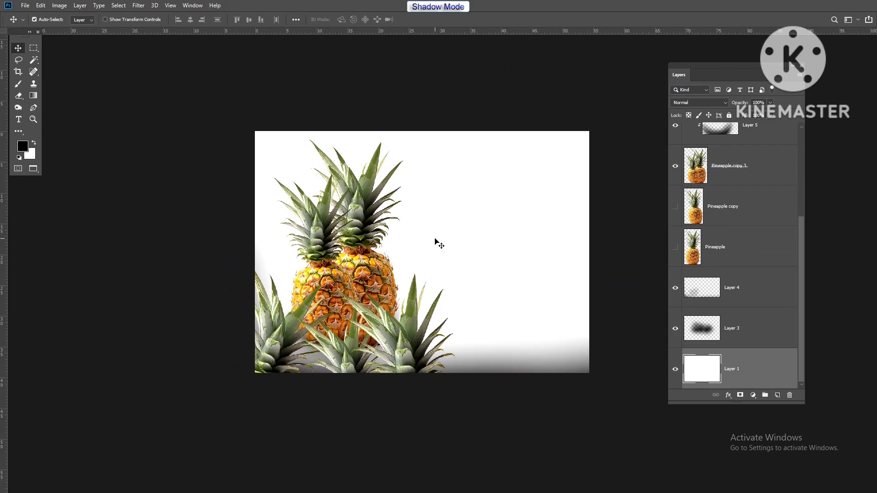
key("b")
right_click(438, 210)
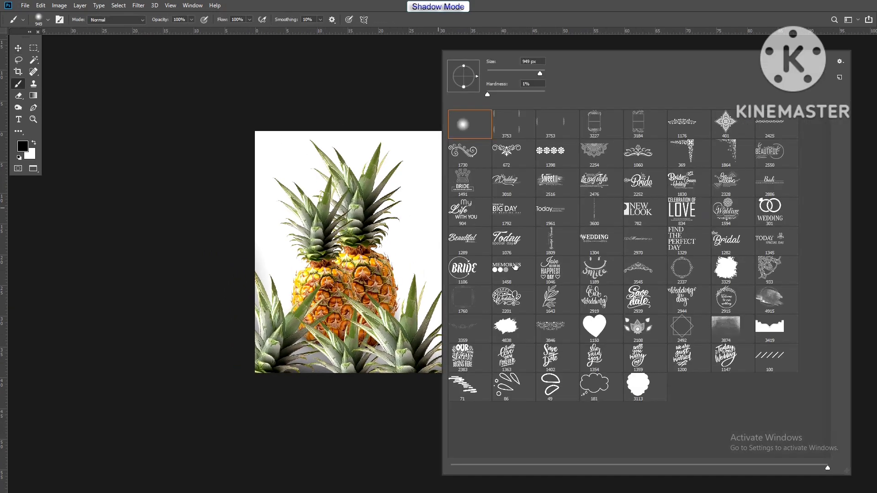
scroll(688, 198, "up", 1)
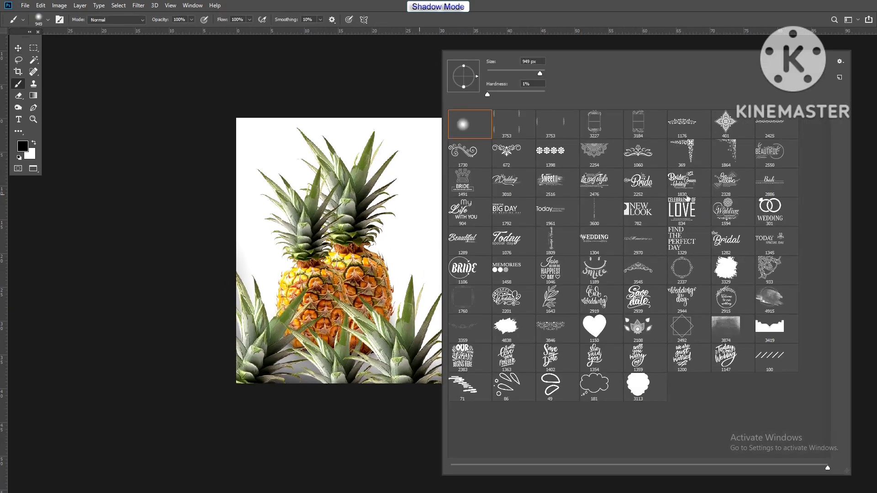
double_click(636, 387)
scroll(402, 242, "down", 1)
scroll(382, 245, "up", 3)
left_click_drag(386, 237, 431, 249)
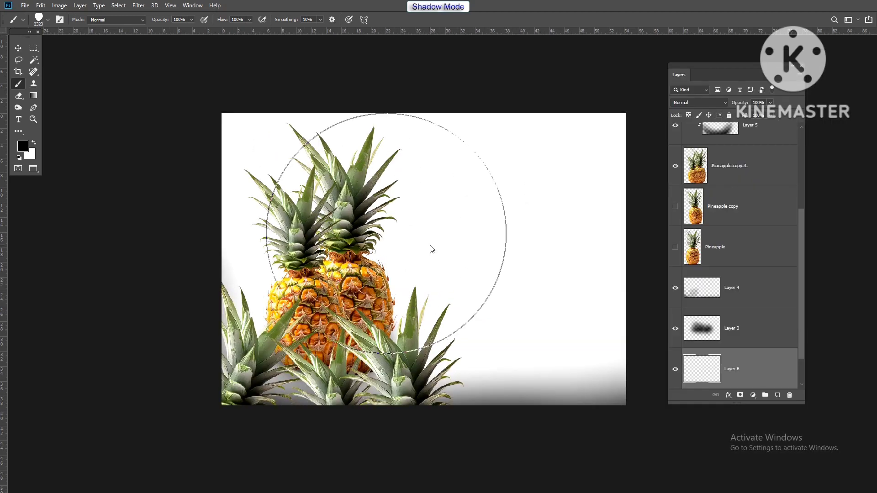
Stamp the black blob on Layer 6, enlarge it to about 130%, rotate it -12.64° and position it behind the pineapples
scroll(432, 247, "down", 2)
left_click(422, 250)
right_click(422, 250)
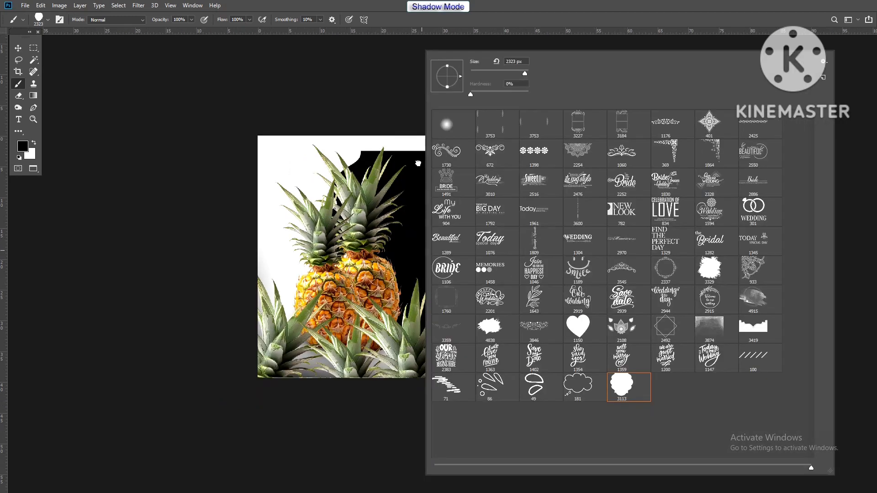
key("Escape")
key("ctrl+t")
left_click_drag(484, 248, 436, 250)
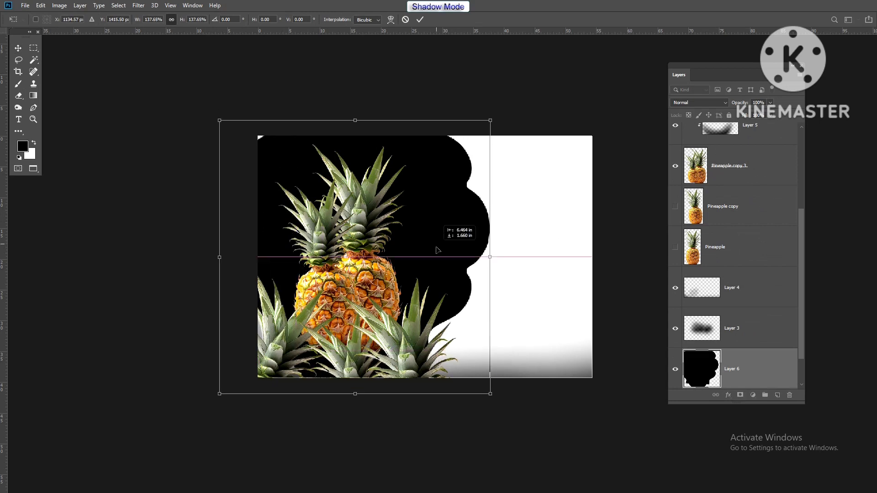
left_click_drag(492, 257, 473, 248)
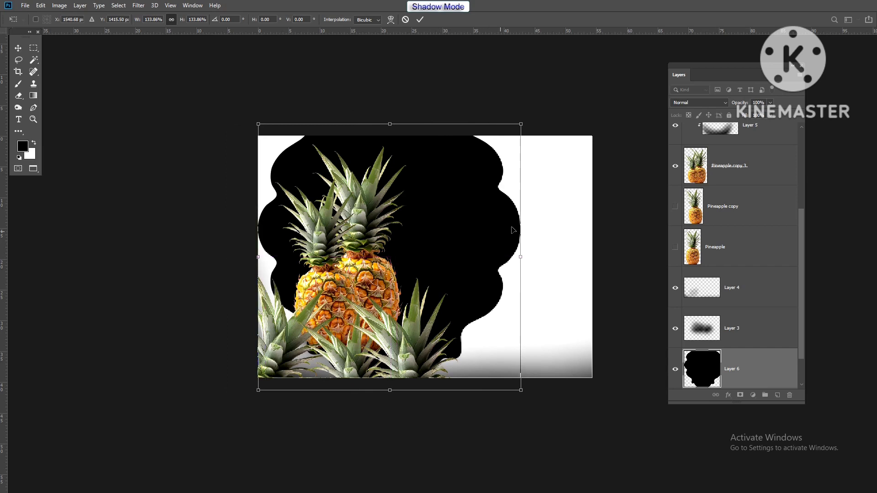
left_click_drag(532, 228, 429, 207)
left_click_drag(468, 227, 491, 218)
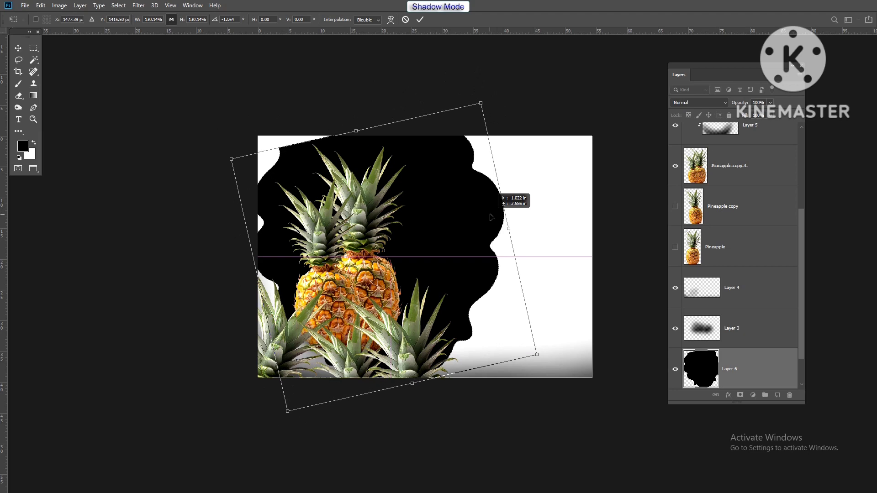
key("Return")
Fill the left part of Layer 6 black using a full-height rectangular selection about 22.5 in wide, and deselect
key("m")
left_click_drag(258, 137, 388, 379)
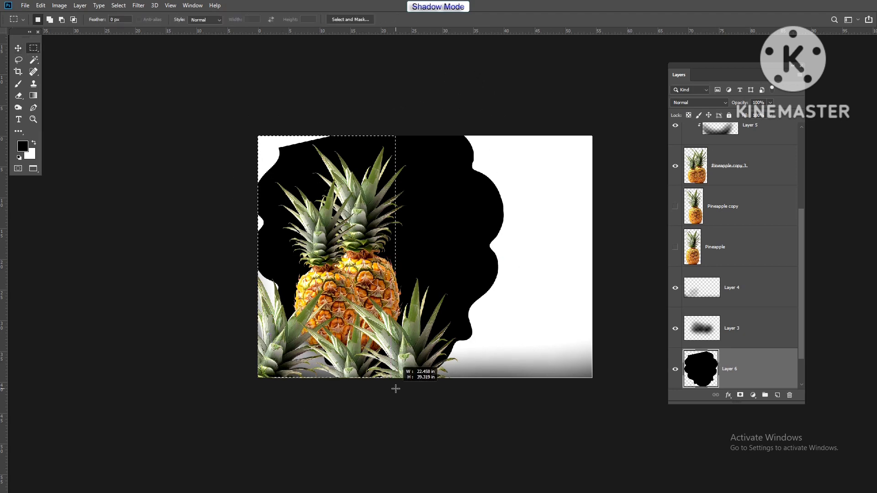
key("alt+BackSpace")
key("ctrl+d")
Move the black background shape further left and shift the right and middle leaf crowns left along the canvas bottom
key("v")
left_click_drag(459, 254, 422, 249)
scroll(441, 252, "up", 1)
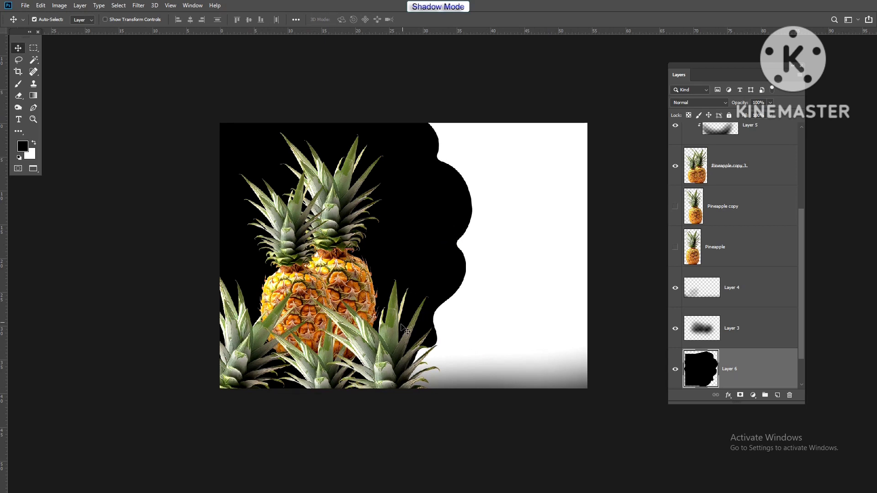
left_click_drag(394, 341, 365, 339)
left_click_drag(426, 262, 415, 259)
left_click_drag(378, 343, 291, 374)
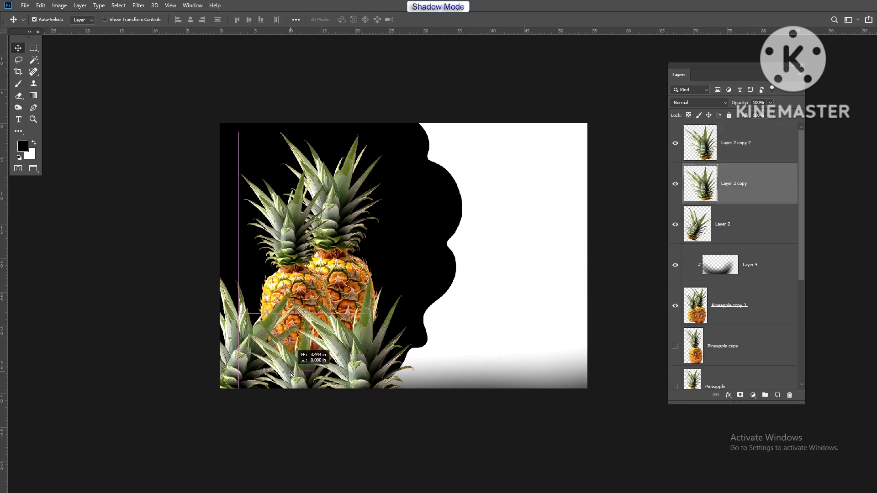
Toggle Layer 6's visibility to check the black shape against the other layers
left_click(740, 232)
scroll(754, 259, "down", 4)
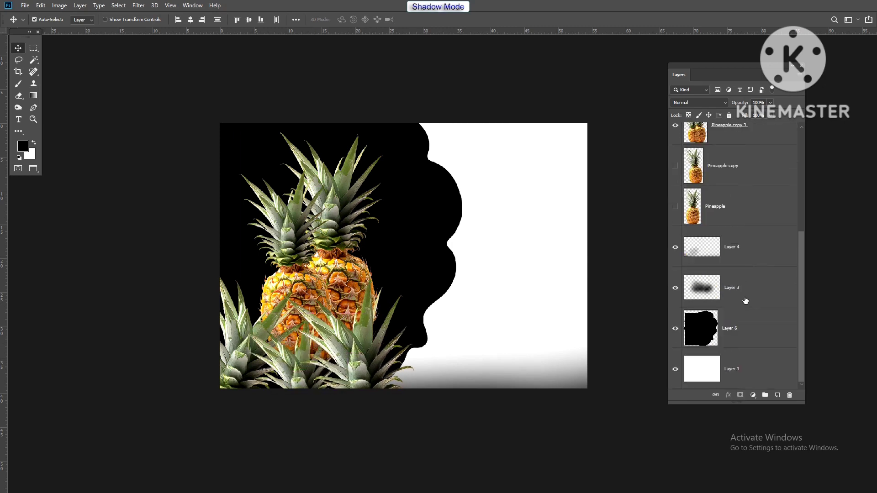
left_click(739, 323)
key("ctrl+comma")
key("ctrl+comma")
Merge the clipped shading on Layer 5 down into the Pineapple copy 3 layer
left_click(728, 280)
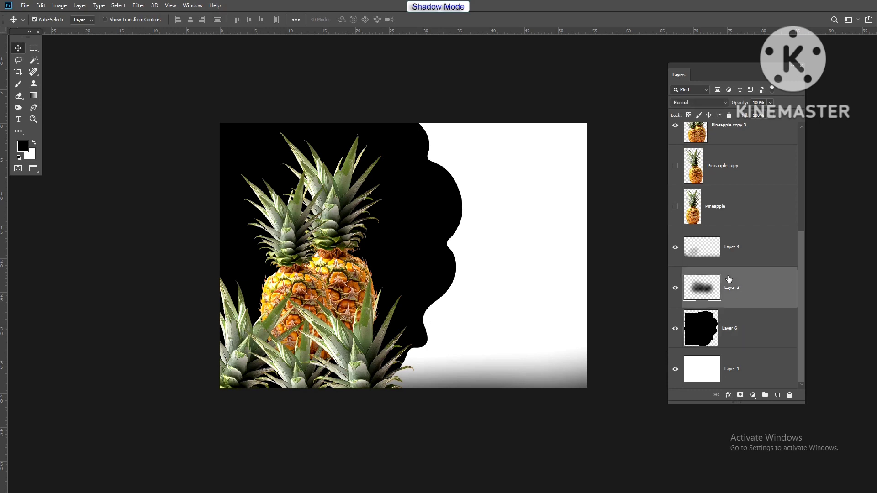
scroll(731, 270, "up", 4)
left_click(749, 279)
key("ctrl+e")
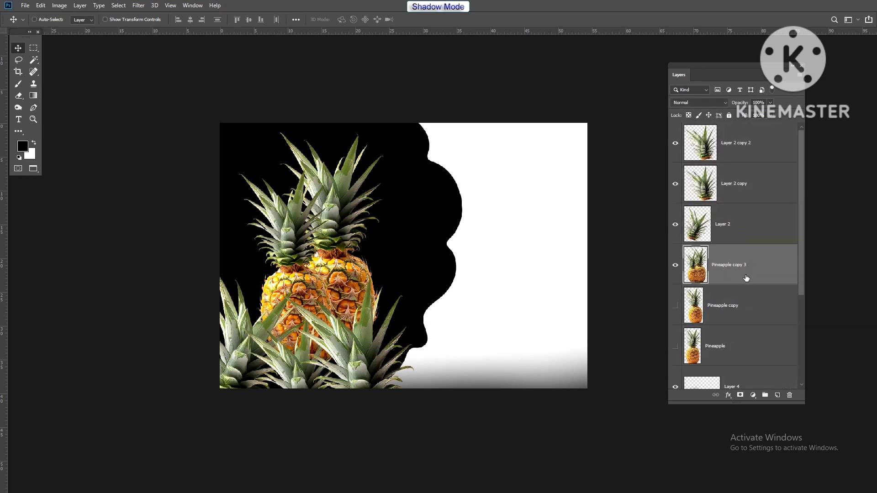
Try to clip the layers above Layer 6 to its black shape and undo the clipping
left_click(733, 149)
scroll(725, 283, "down", 4)
left_click(740, 333, "shift")
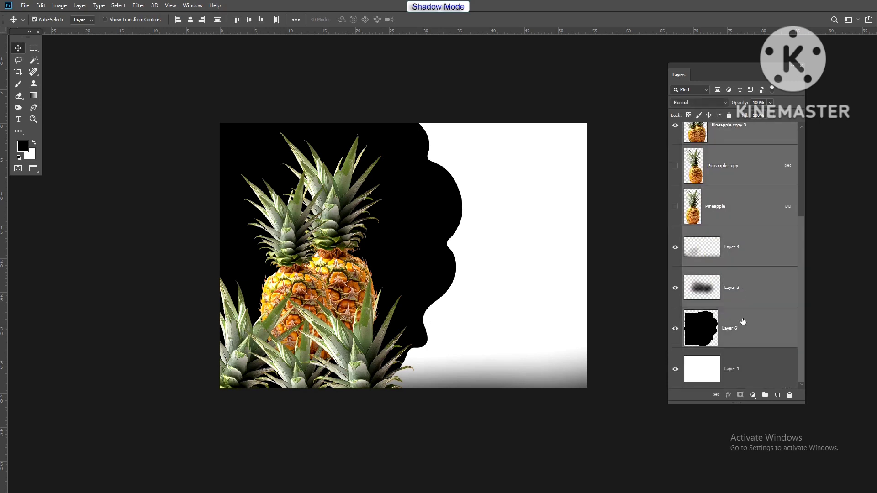
left_click(740, 324, "ctrl")
left_click(734, 305, "alt")
key("ctrl+z")
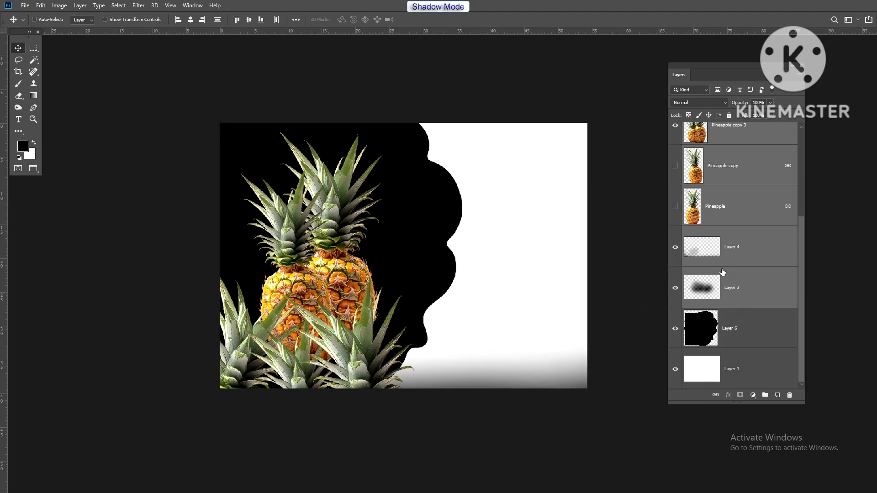
Move the shadow layers, Layer 3 and Layer 4, beneath the black shape on Layer 6
left_click(737, 283, "ctrl")
left_click(754, 240, "ctrl")
left_click(739, 298, "shift")
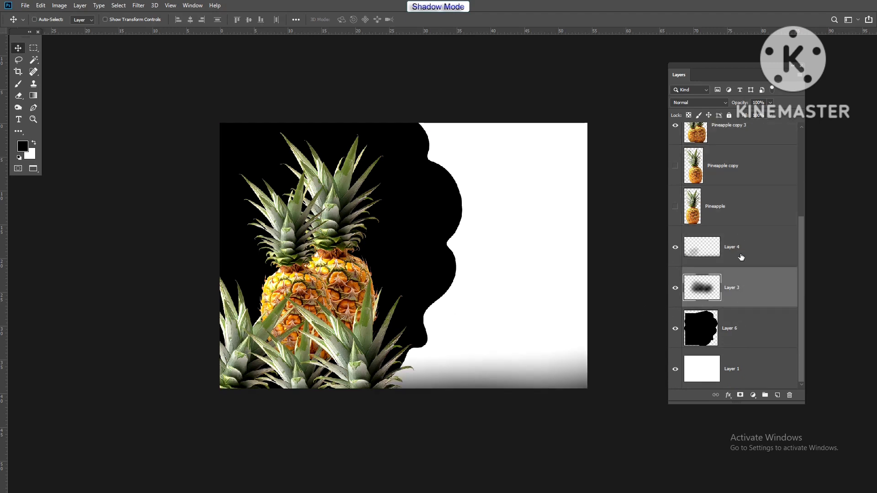
left_click_drag(738, 299, 745, 343)
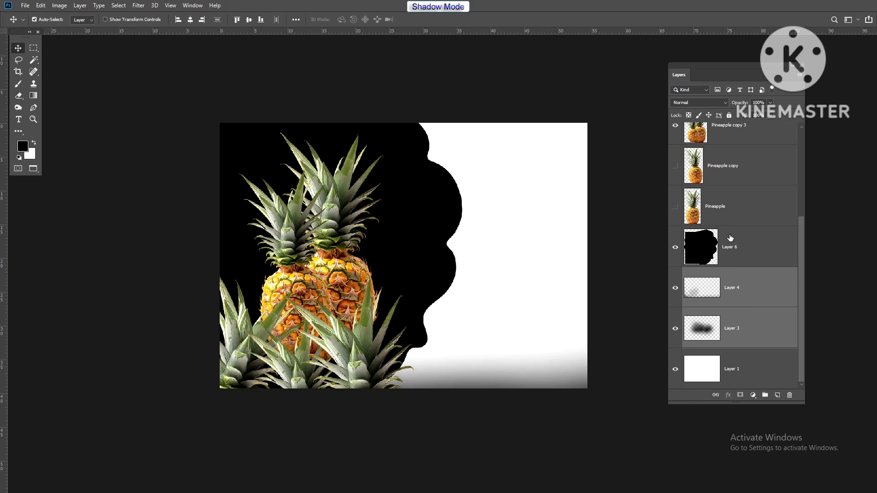
Try clipping the pineapple and leaf crown layers to the black shape on Layer 6, and release the clipping
left_click(733, 214)
scroll(734, 214, "up", 5)
left_click(728, 152, "shift")
key("ctrl+alt+g")
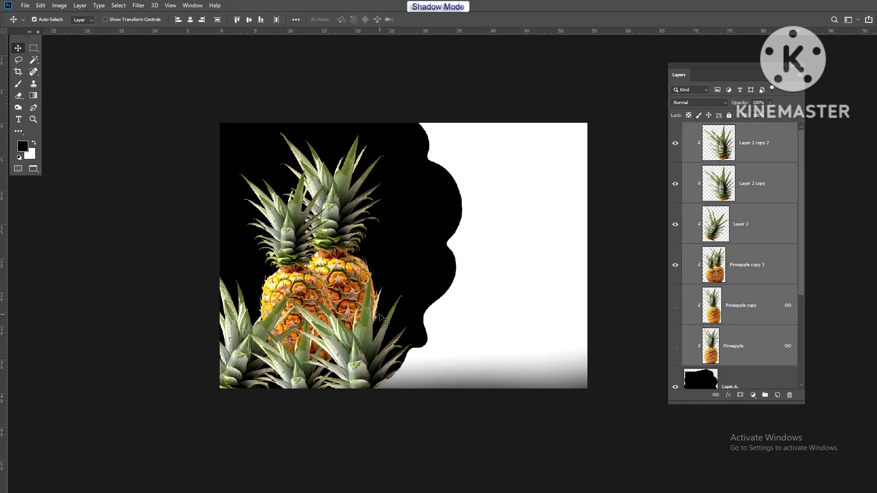
left_click_drag(383, 319, 410, 342)
key("ctrl+alt+g")
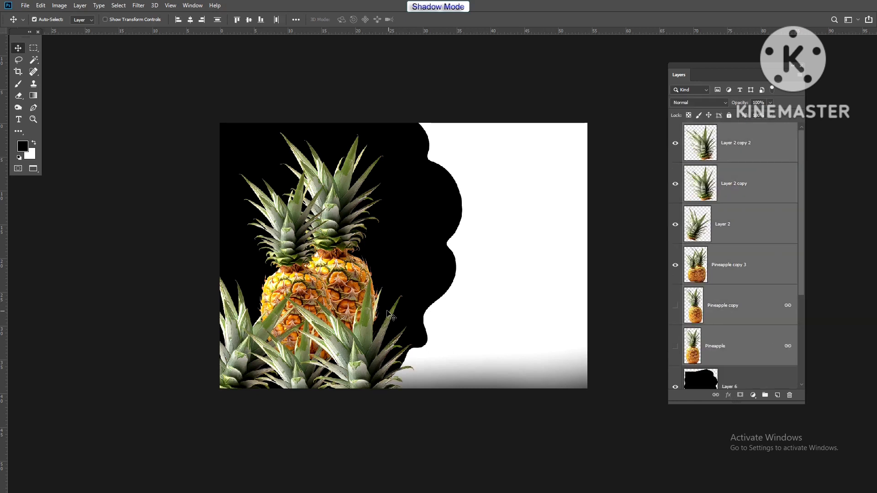
Recolor the black background shape on Layer 6 with an olive green foreground color
right_click(412, 259)
left_click(415, 265)
scroll(412, 270, "down", 1)
scroll(412, 270, "up", 1)
key("b")
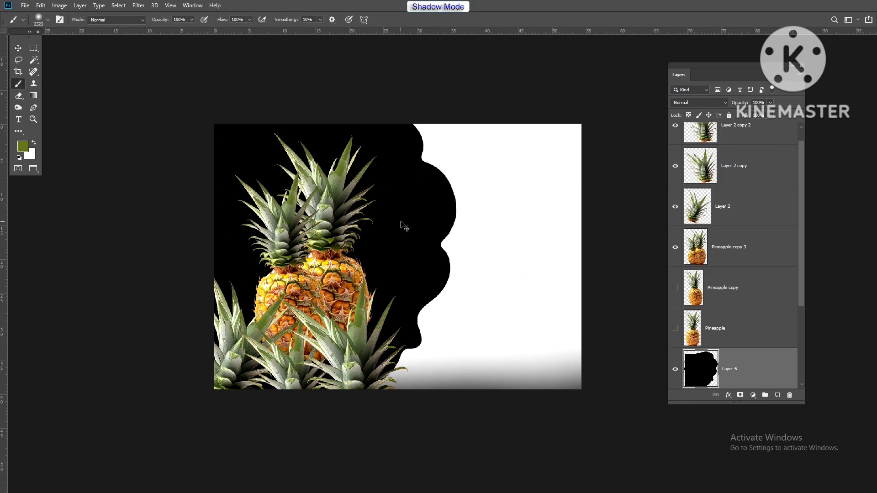
key("shift+alt+BackSpace")
key("v")
scroll(398, 231, "down", 3)
scroll(402, 234, "up", 1)
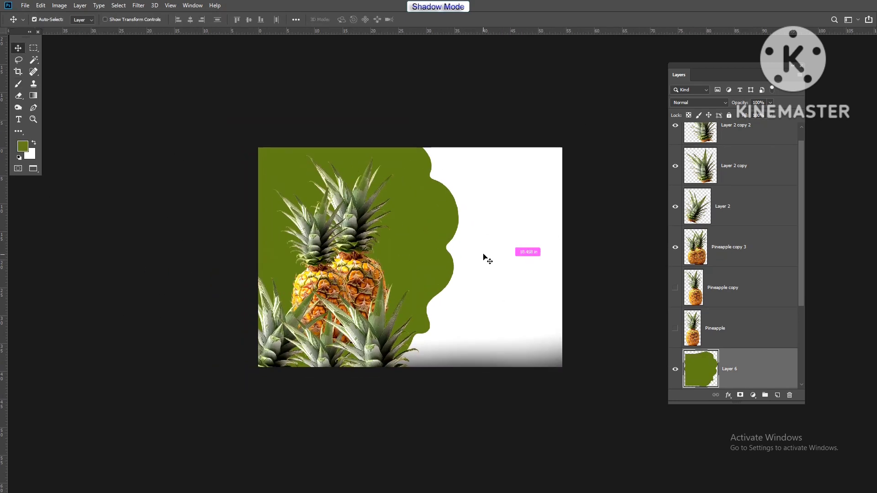
Add a new layer above the green shape and paint a soft white glow behind the pineapples with a 1522 px brush
key("ctrl+shift+alt+n")
key("b")
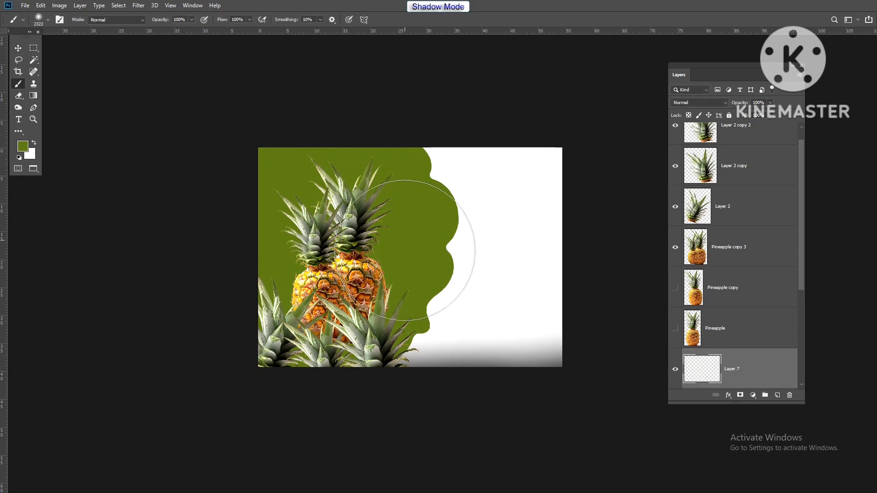
left_click_drag(395, 267, 347, 270)
left_click(349, 269)
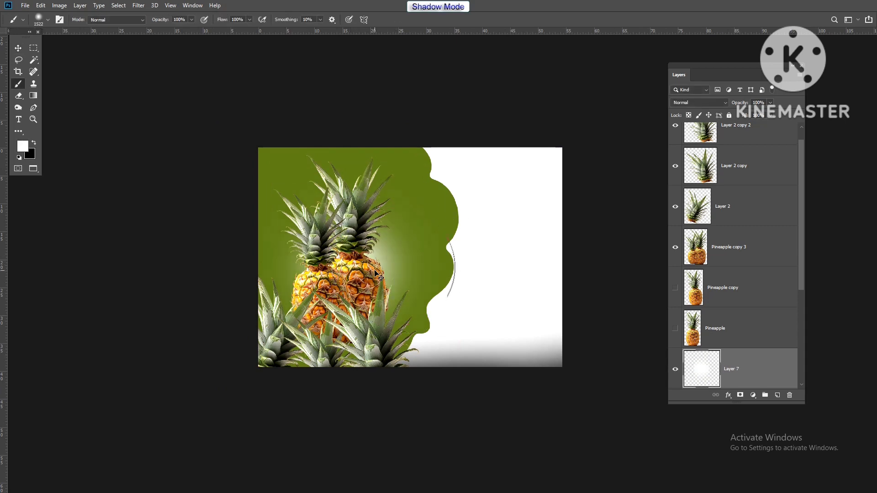
Enlarge the white glow on Layer 7 to about 143% and set its blend mode to Overlay
key("ctrl+t")
left_click_drag(434, 166, 479, 126)
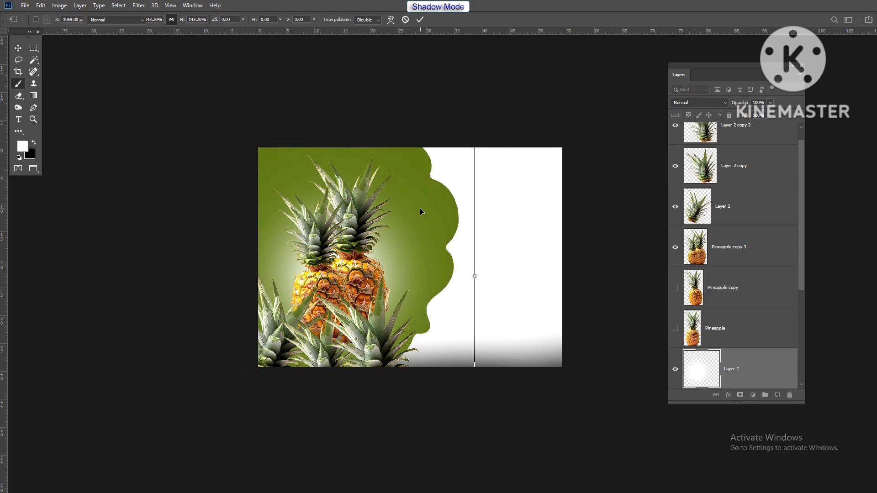
key("Return")
key("v")
left_click(699, 102)
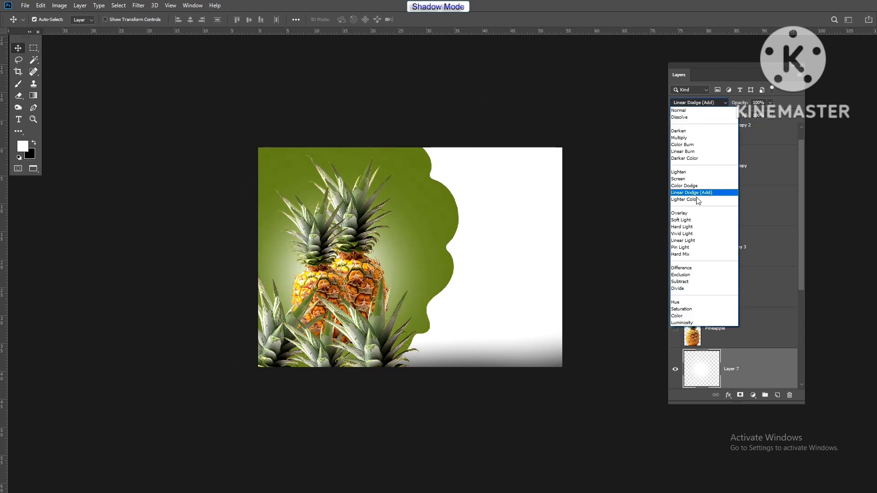
left_click(690, 213)
Adjust the green shape's hue on Layer 6 and set its saturation to +46 and lightness to -23 with Hue/Saturation
scroll(411, 248, "up", 1)
left_click(446, 216)
key("ctrl+u")
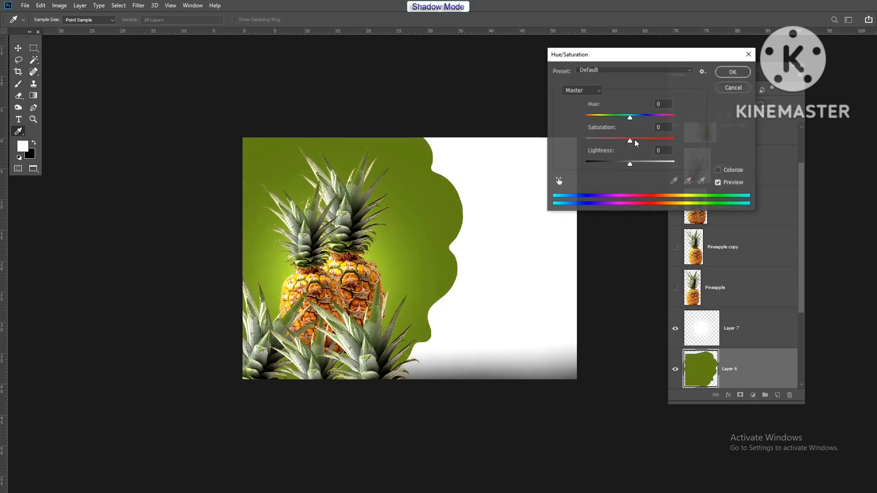
mouse_move(630, 117)
left_mouse_down()
mouse_move(651, 140)
mouse_move(628, 118)
left_mouse_up()
left_click_drag(629, 166, 622, 168)
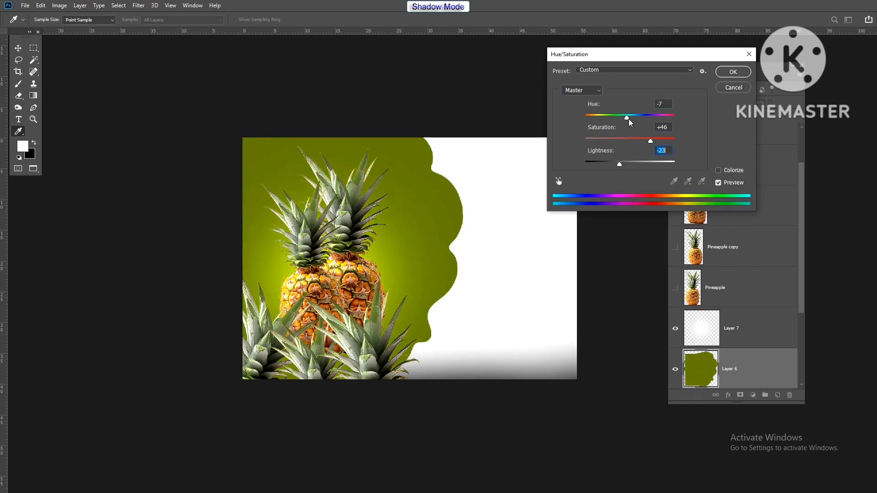
left_click_drag(627, 117, 632, 118)
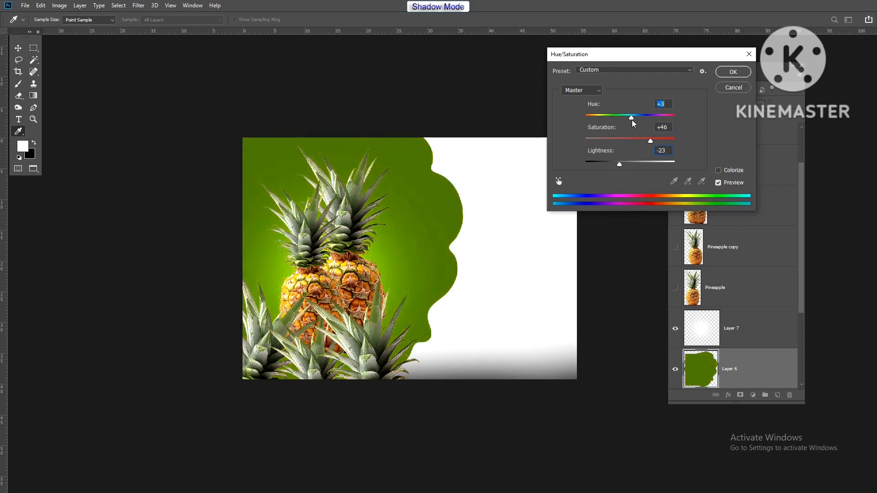
key("Return")
scroll(339, 263, "down", 4)
scroll(375, 278, "up", 2)
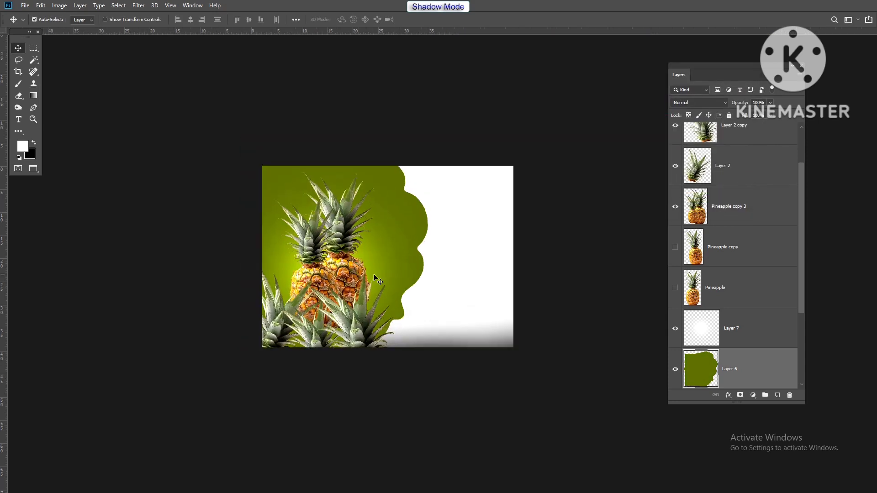
Examine the pineapples against the recolored green shape and select the white background, Layer 1
left_click(358, 271, "ctrl")
scroll(360, 276, "up", 2)
scroll(411, 285, "down", 1)
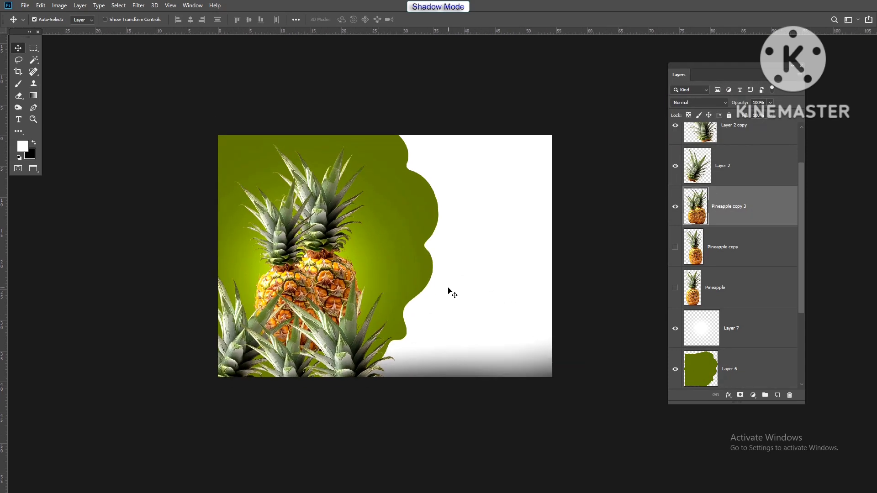
left_click_drag(339, 274, 356, 291)
right_click(467, 265)
left_click(477, 268)
scroll(474, 252, "down", 1)
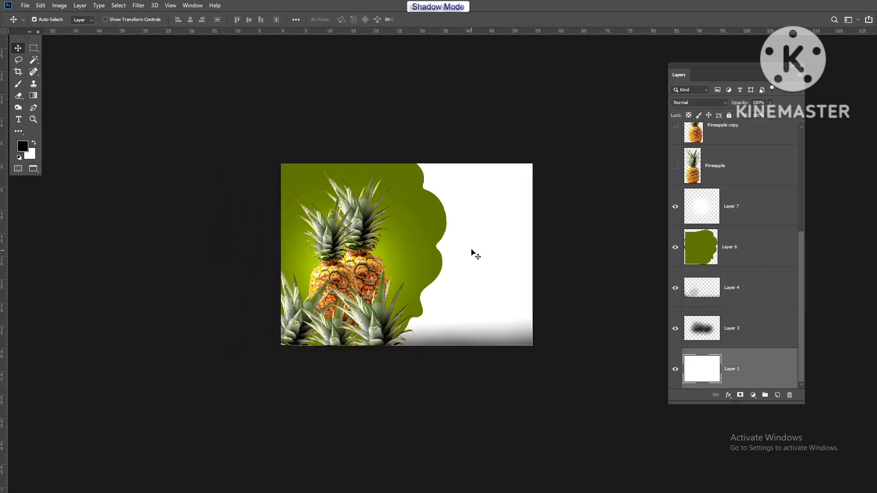
scroll(476, 252, "up", 1)
key("b")
scroll(437, 231, "up", 1)
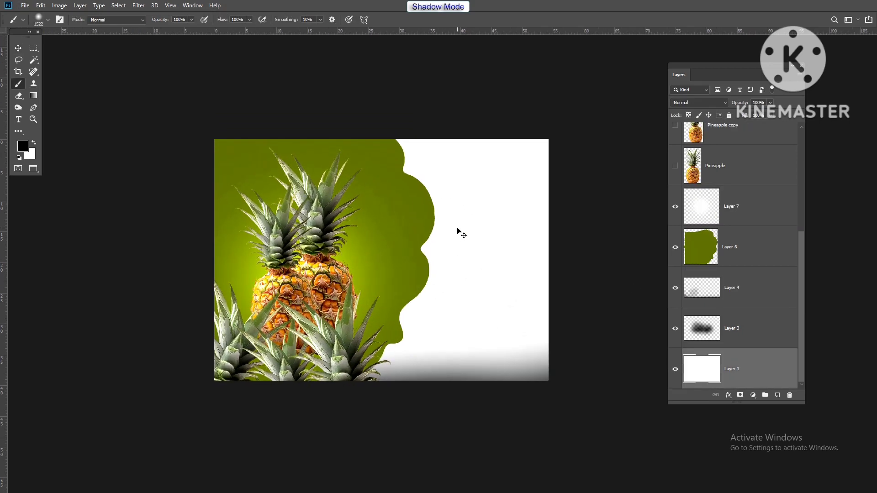
key("t")
left_click(466, 202)
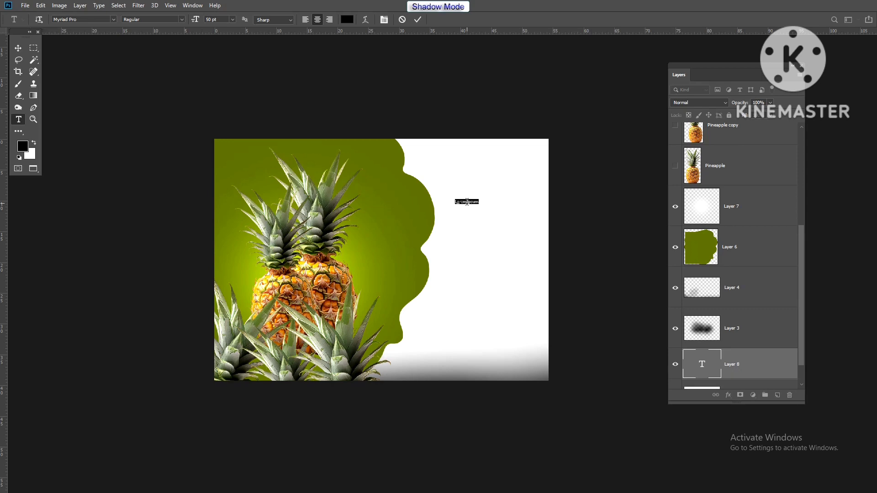
key("Escape")
Add the black text "Pineapple" on the upper white area, enlarge it to 329.62 pt and move it slightly down
scroll(715, 265, "up", 3)
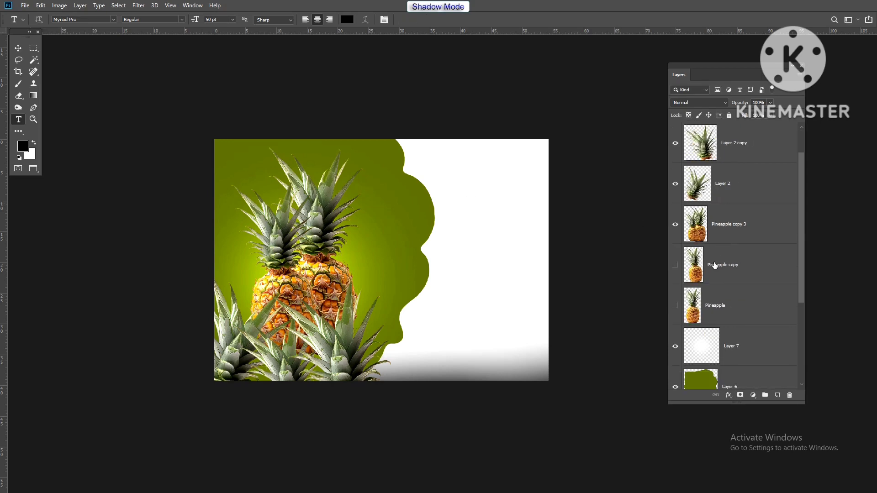
double_click(714, 310)
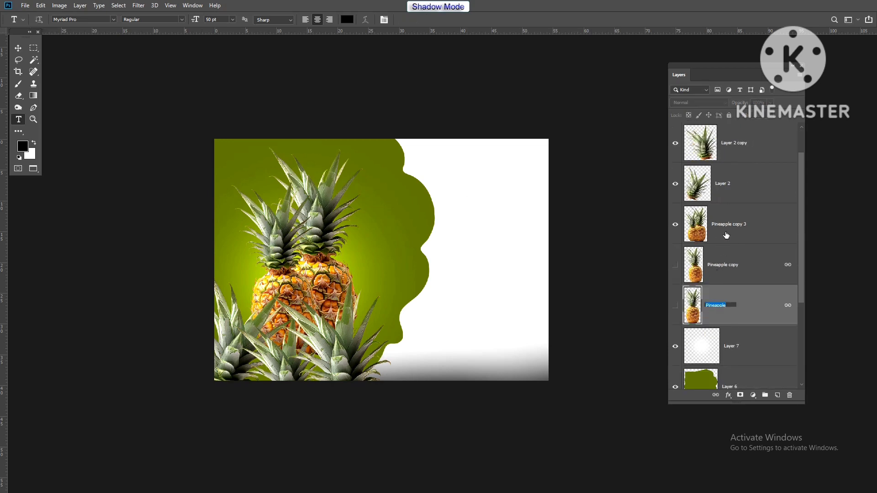
left_click(474, 181)
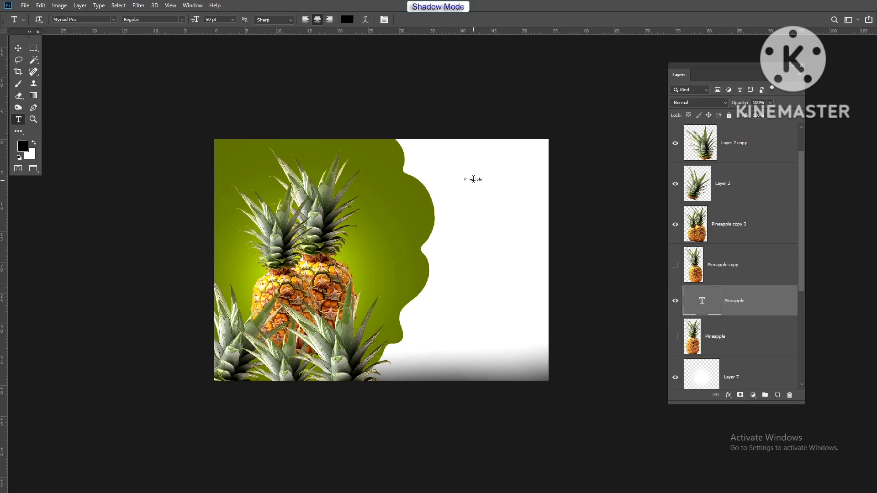
left_click_drag(482, 174, 531, 156)
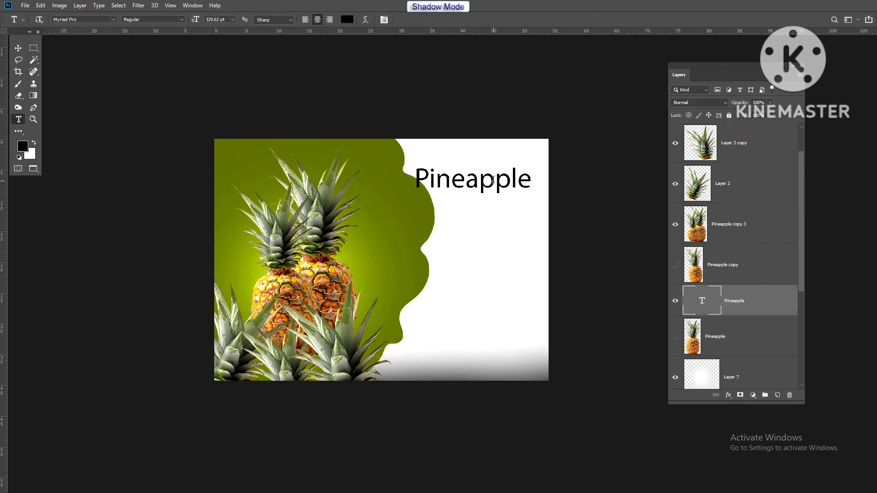
left_click_drag(493, 179, 492, 196)
Limit the font choices to favorites and set the "Pineapple" title's font to Mostfear
left_click(572, 161)
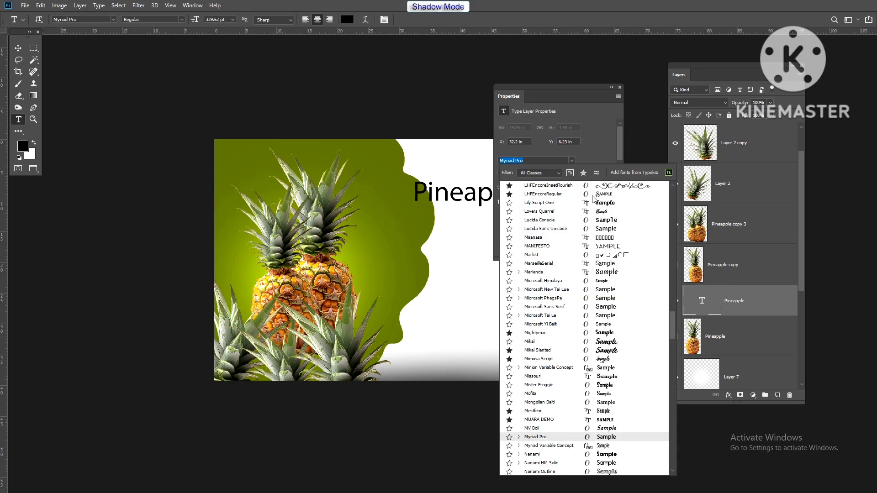
left_click(584, 173)
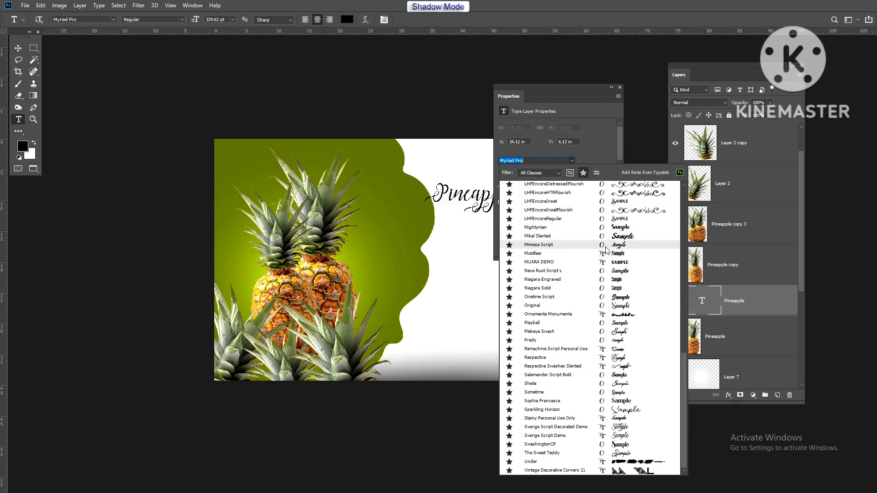
left_click(592, 253)
Enlarge the "Pineapple" title slightly and center it in the upper white area beside the green shape
key("v")
key("ctrl+t")
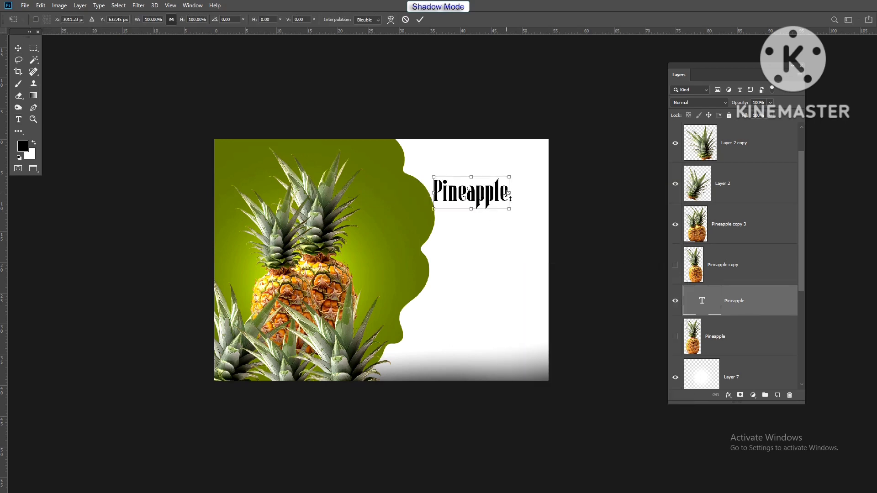
left_click_drag(509, 177, 498, 307)
left_click_drag(514, 201, 532, 176)
key("Return")
Enlarge Layer 6's green shape to about 108%, rotate it, flip it vertically and reposition it to give a different scalloped edge
left_click(418, 227)
key("ctrl+t")
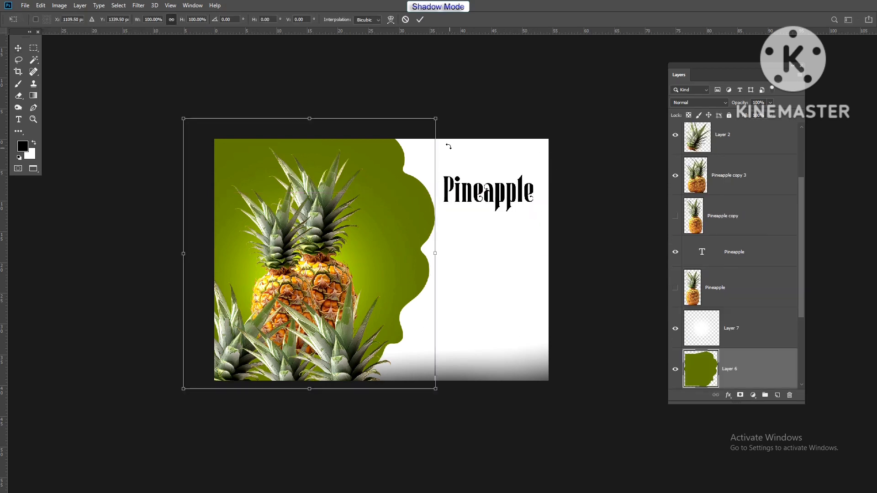
left_click_drag(435, 118, 433, 92)
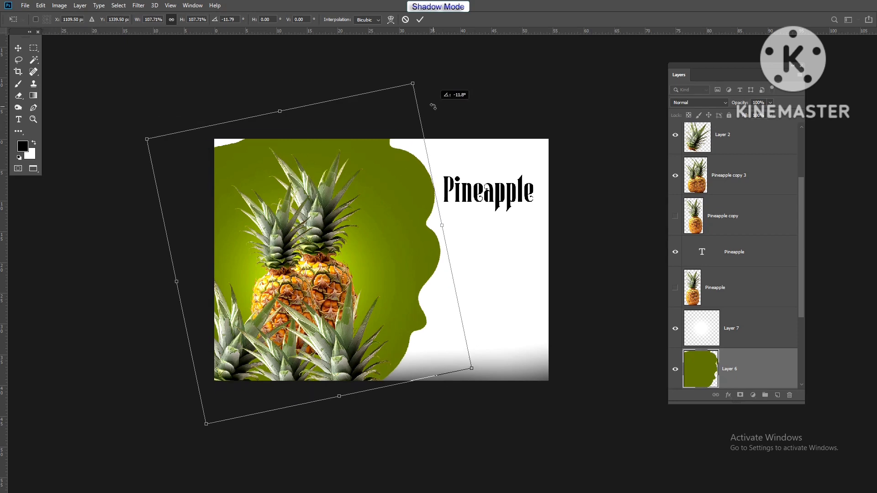
right_click(383, 179)
left_click(407, 299)
left_click_drag(401, 228, 465, 167)
left_click_drag(407, 194, 410, 260)
key("Return")
Shift the "Pineapple" title toward the green shape and enlarge it to 515.65 pt
left_click_drag(498, 187, 475, 193)
key("ctrl+t")
left_click_drag(533, 173, 547, 168)
key("Return")
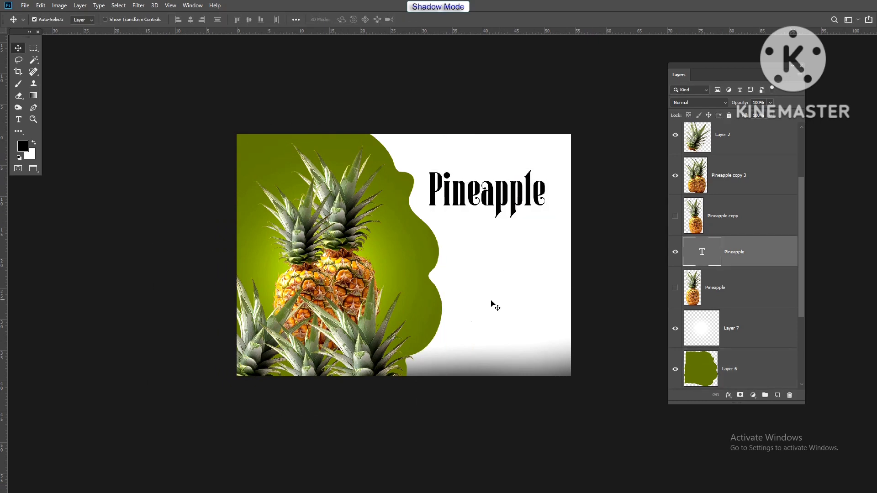
Duplicate the front leaf crown onto the lower white area, enlarge it and position it partly beyond the poster's lower corner
left_click(366, 349)
left_click_drag(362, 347, 501, 355, "alt")
key("ctrl+t")
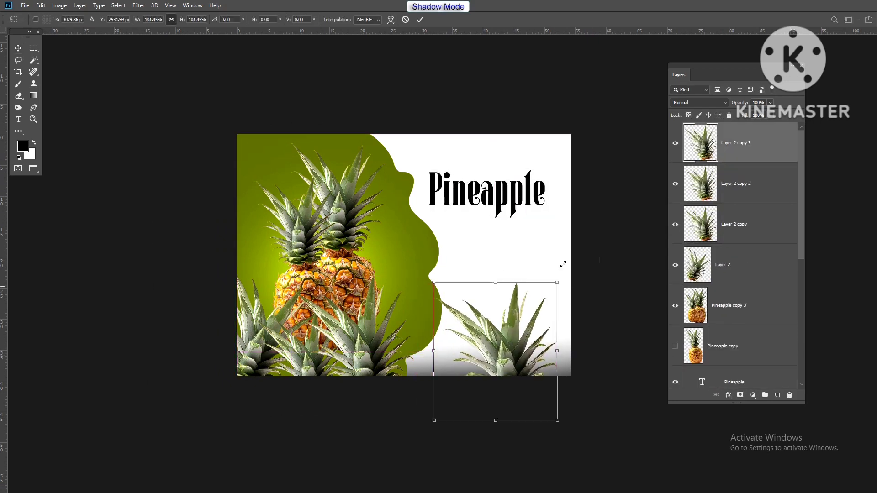
left_click_drag(559, 282, 610, 225)
left_click_drag(563, 273, 550, 243)
left_click_drag(603, 190, 577, 231)
key("Return")
Move Layer 2 copy 3 beneath Layer 6 and set its blend mode to Luminosity
left_click_drag(767, 167, 739, 325)
key("ctrl+bracketleft")
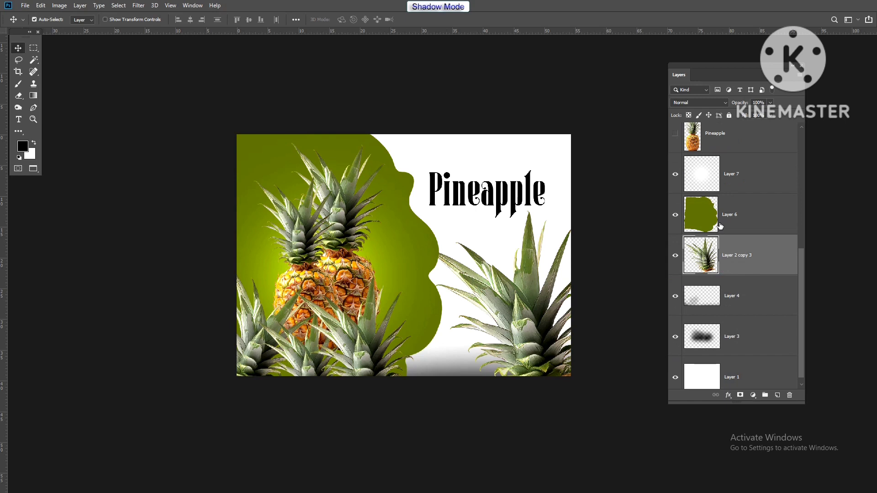
left_click(699, 102)
left_click(690, 325)
left_click_drag(711, 121, 705, 124)
left_click_drag(517, 259, 497, 259)
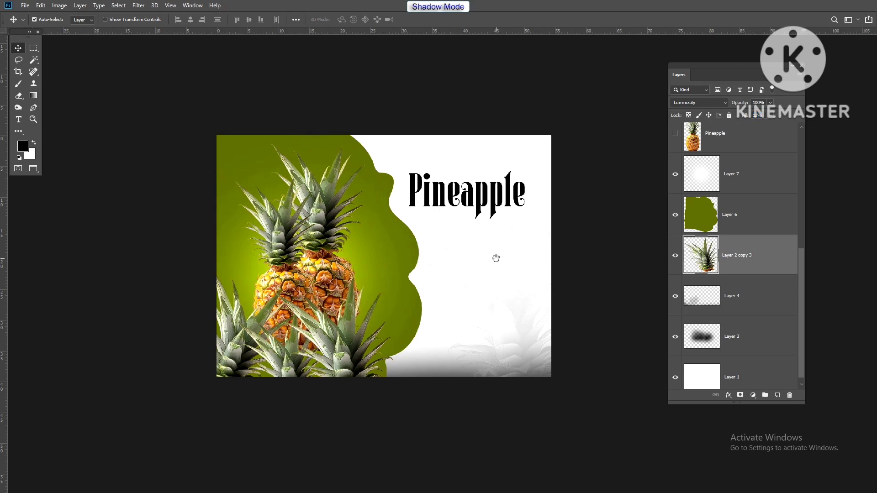
Shift Layer 6's hue to -14 and saturation to +15 with Hue/Saturation, comparing before and after
left_click(411, 232)
key("ctrl+u")
left_click_drag(630, 117, 625, 122)
left_click_drag(630, 141, 637, 142)
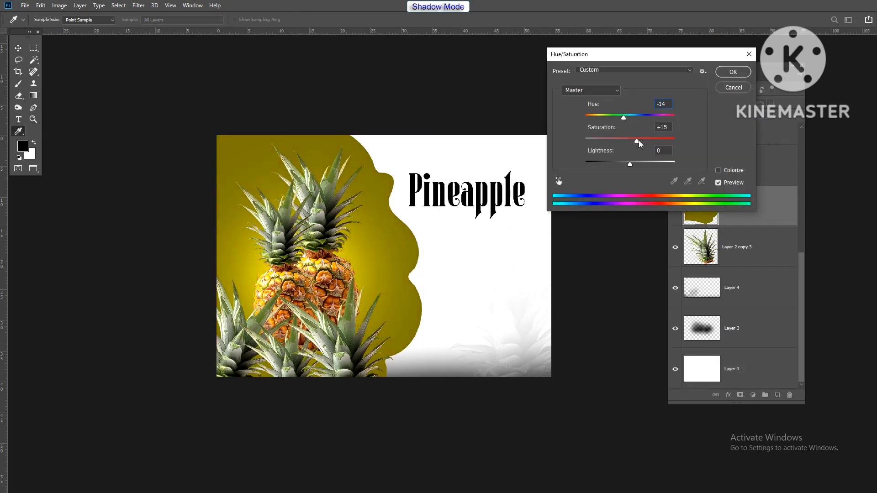
key("Return")
key("ctrl+z")
key("ctrl+shift+z")
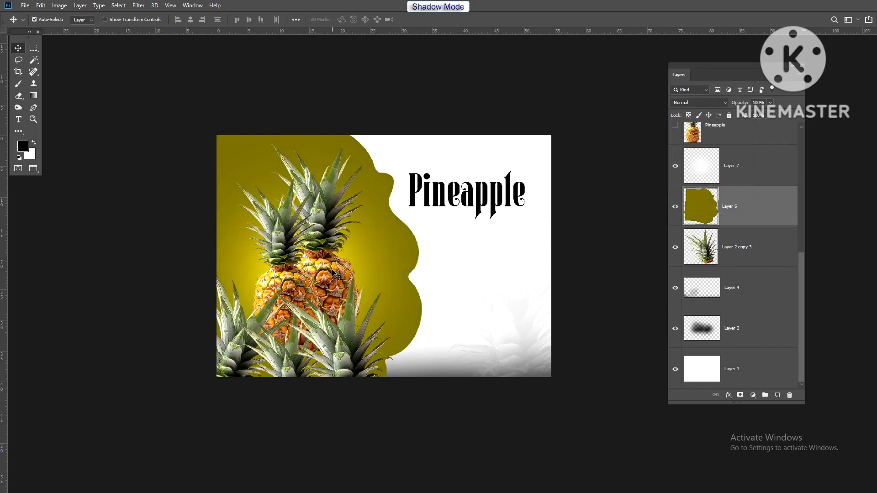
Adjust the pineapples on Pineapple copy 3 with Brightness/Contrast and compare by toggling the layer's visibility
left_click(332, 271, "ctrl")
key("alt+i")
key("j")
key("c")
left_click(506, 197)
left_click_drag(521, 178, 527, 178)
key("Return")
key("v")
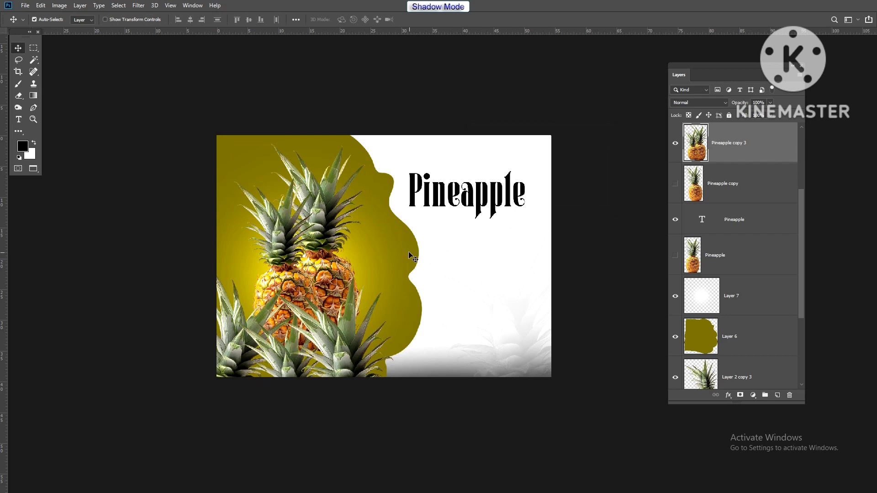
scroll(401, 277, "down", 1)
scroll(398, 273, "up", 2)
key("ctrl+comma")
key("ctrl+comma")
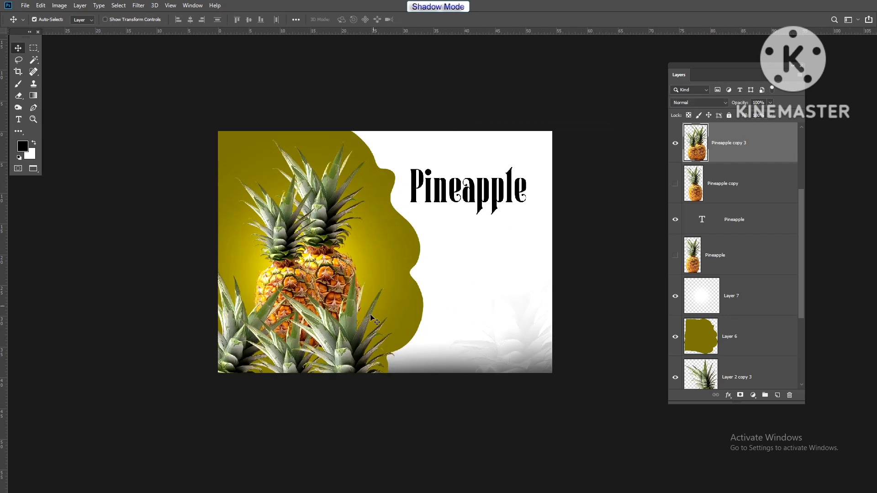
Merge the three foreground leaf crown layers into one layer
left_click(354, 327)
left_click(708, 214, "shift")
key("ctrl+e")
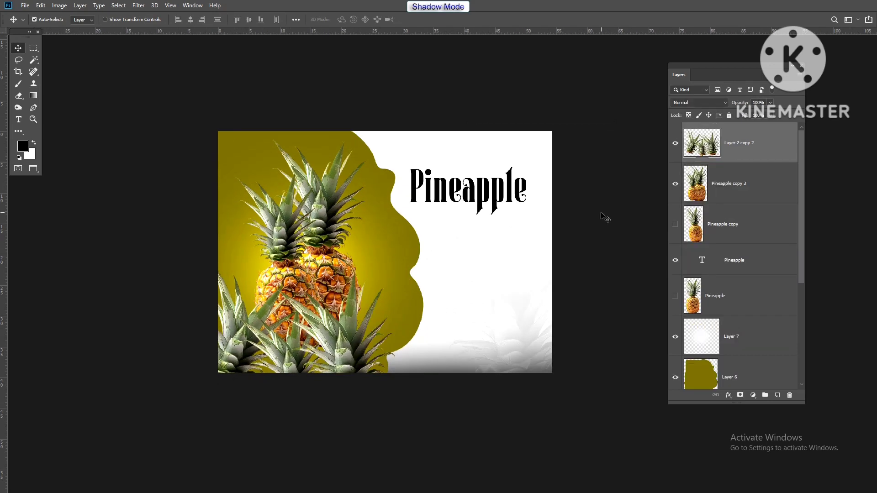
Duplicate the merged leaf crown layer and set the copy's blend mode to Multiply
key("ctrl+j")
left_click(699, 102)
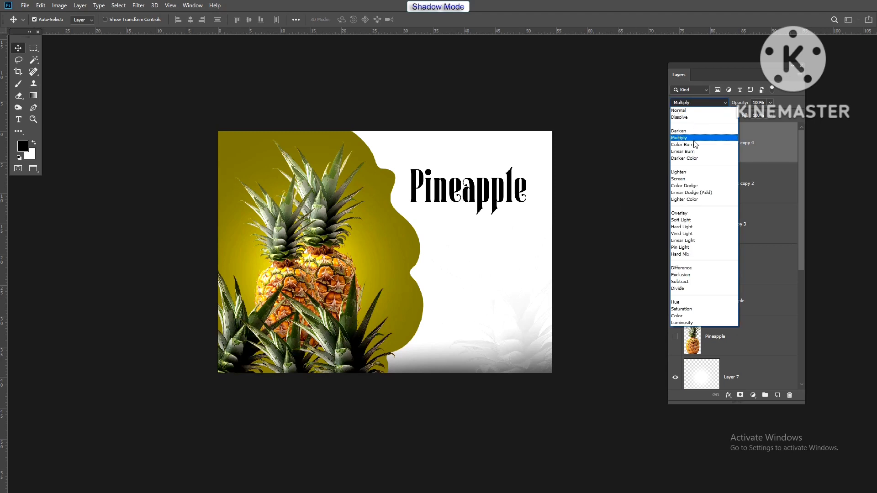
left_click(695, 144)
Add a mask to the Multiply leaf layer and paint black with a large soft brush over the upper leaves to lighten them
key("ctrl+alt+m")
key("b")
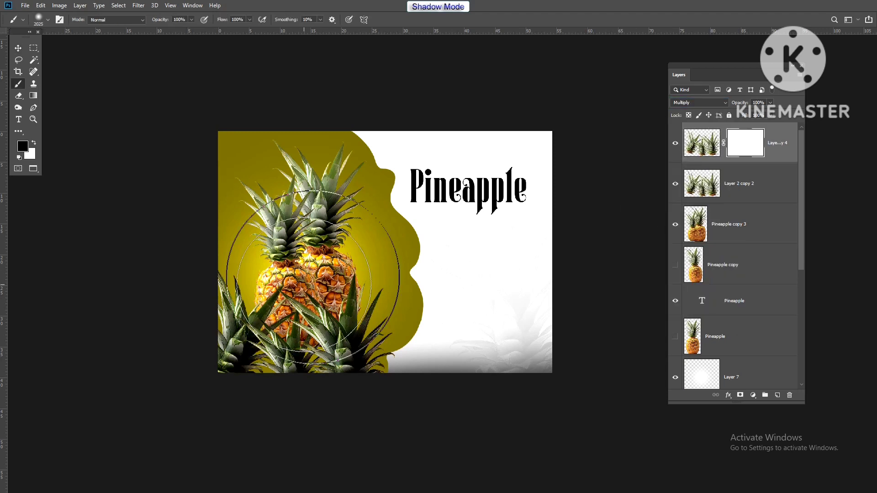
key("bracketleft")
key("bracketleft")
key("bracketleft")
key("bracketleft")
scroll(287, 287, "up", 1)
mouse_move(250, 266)
left_mouse_down()
mouse_move(393, 260)
mouse_move(320, 292)
mouse_move(302, 320)
mouse_move(225, 248)
left_mouse_up()
key("v")
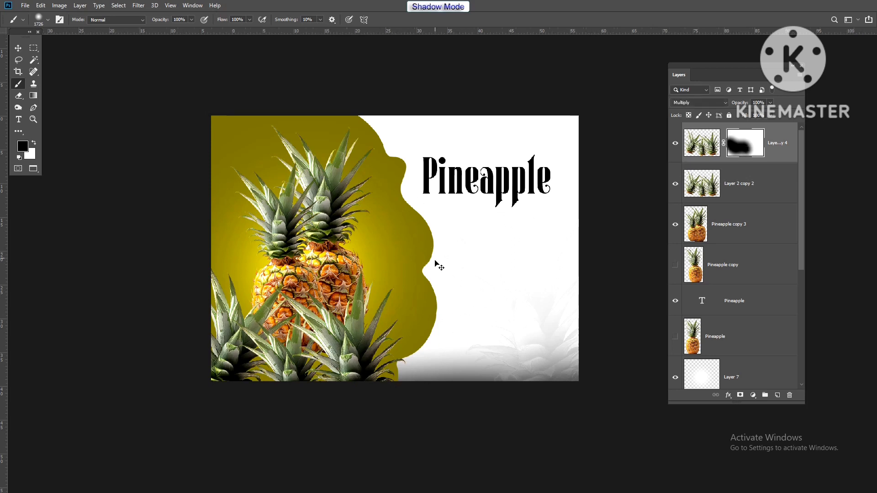
left_click(399, 255)
key("ctrl+comma")
key("ctrl+comma")
Duplicate the scalloped shape on Layer 6 and fill the copy with white
scroll(731, 290, "down", 2)
left_click(732, 322)
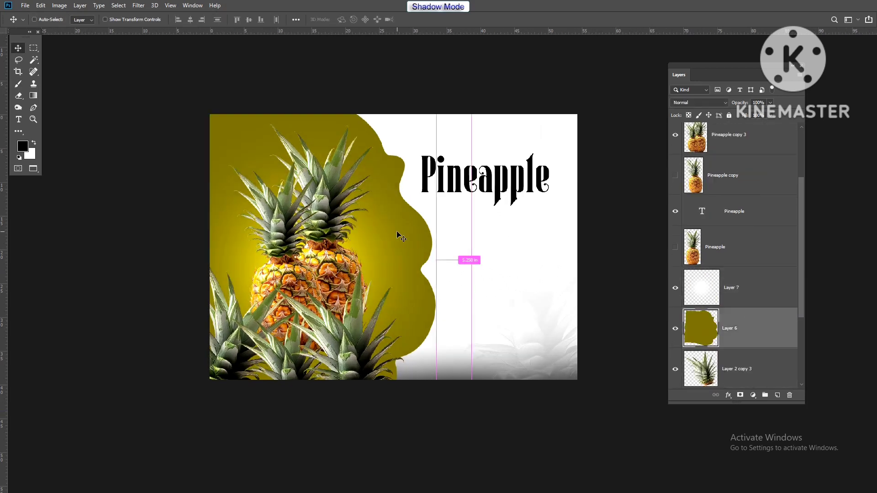
key("ctrl+j")
key("ctrl+BackSpace")
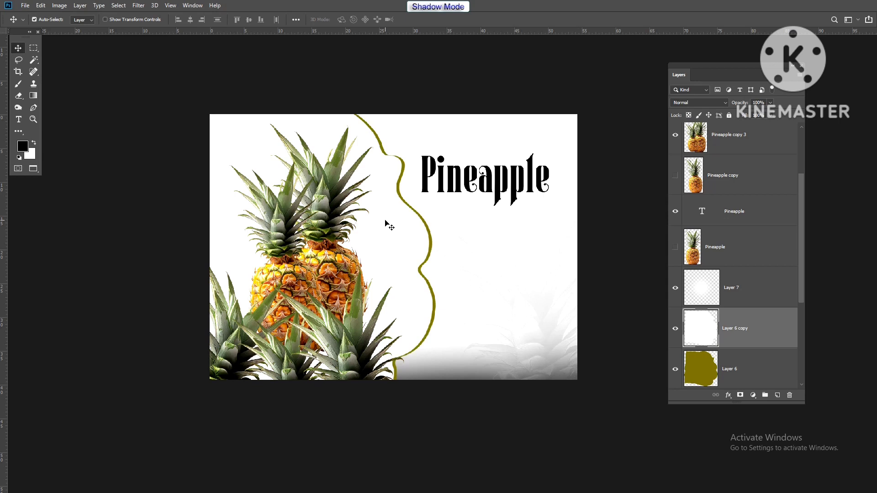
scroll(714, 330, "down", 2)
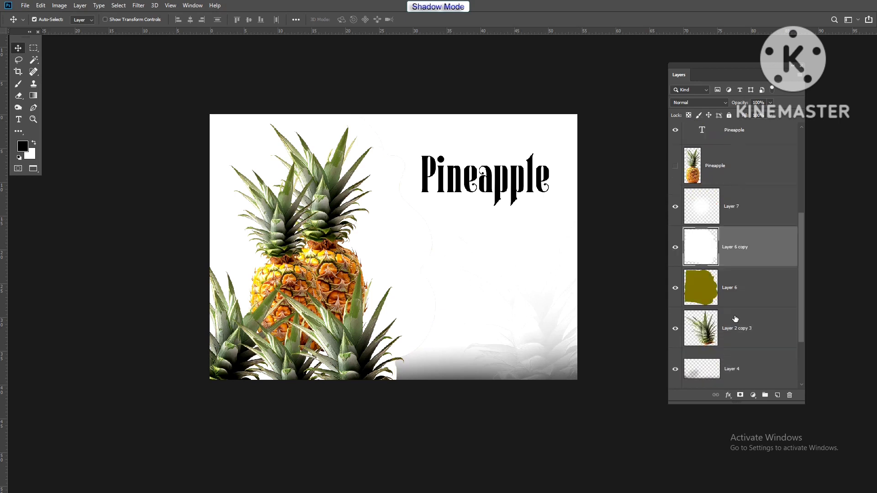
Place Layer 6 above its white copy and nudge Layer 6 left to offset the two scalloped edges
left_click_drag(737, 284, 741, 259)
key("Left")
key("Left")
key("Left")
key("Left")
key("Left")
key("Left")
key("Left")
key("Left")
key("Left")
key("Left")
key("Left")
key("Left")
key("Left")
key("Left")
key("Left")
key("Left")
key("Left")
key("Left")
key("Left")
key("Left")
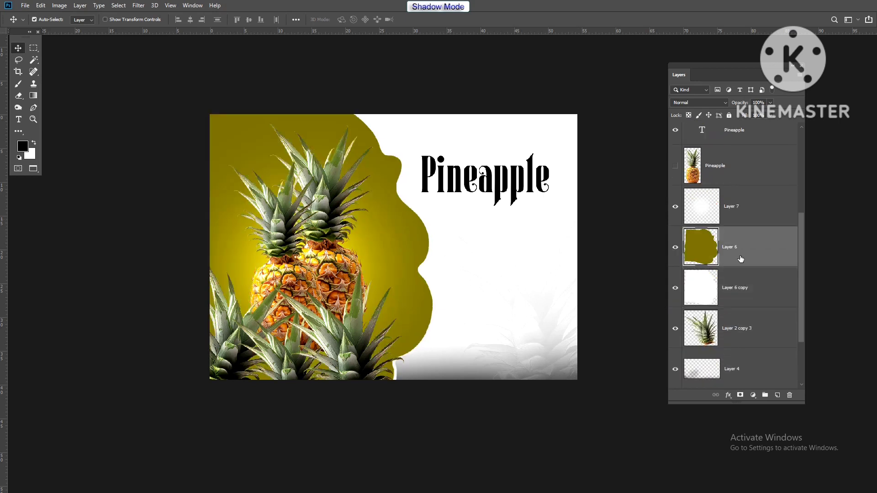
Fill the shape on Layer 6 copy with black and set the layer's opacity to 10%
left_click(751, 298)
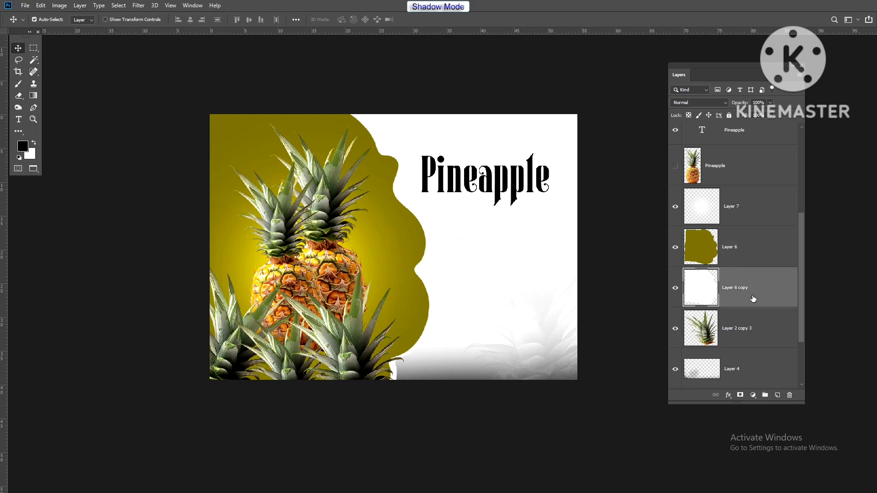
key("shift+alt+BackSpace")
key("3")
key("2")
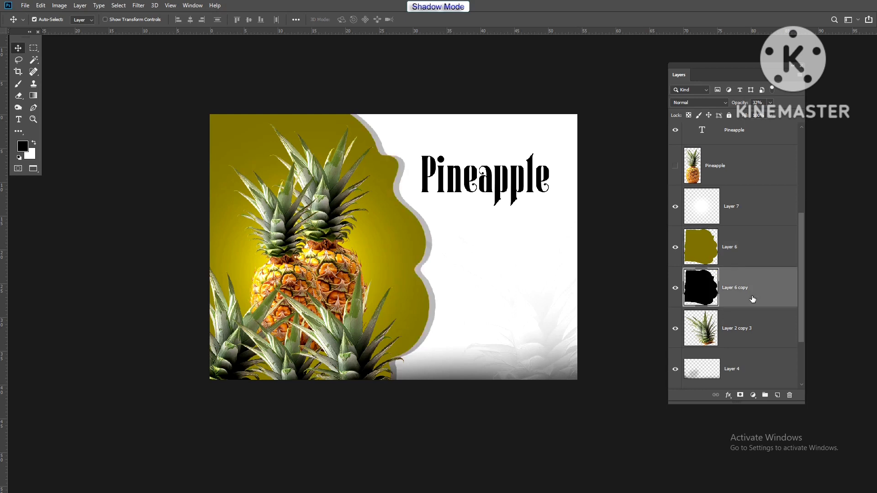
key("2")
key("2")
key("1")
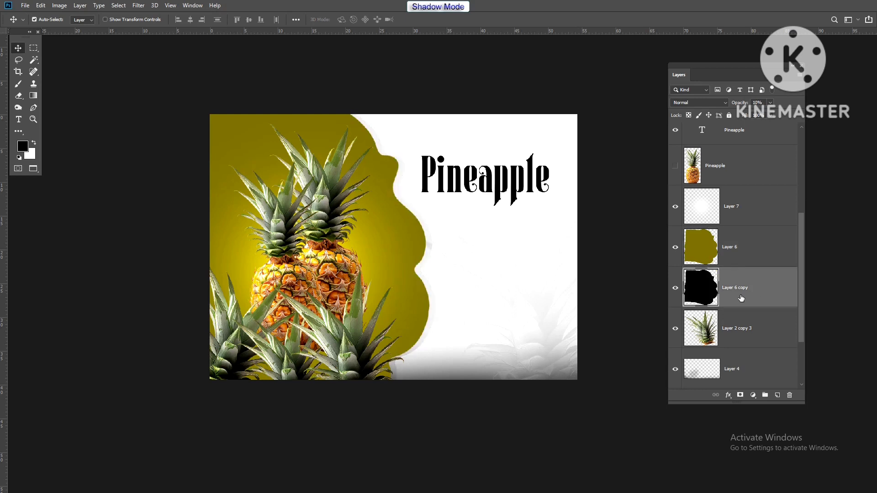
Rotate the faded leaf crown on Layer 2 copy 3 by about 11° and shift it slightly left
left_click_drag(527, 302, 538, 285)
key("ctrl+t")
left_click_drag(608, 181, 628, 200)
left_click_drag(562, 262, 552, 262)
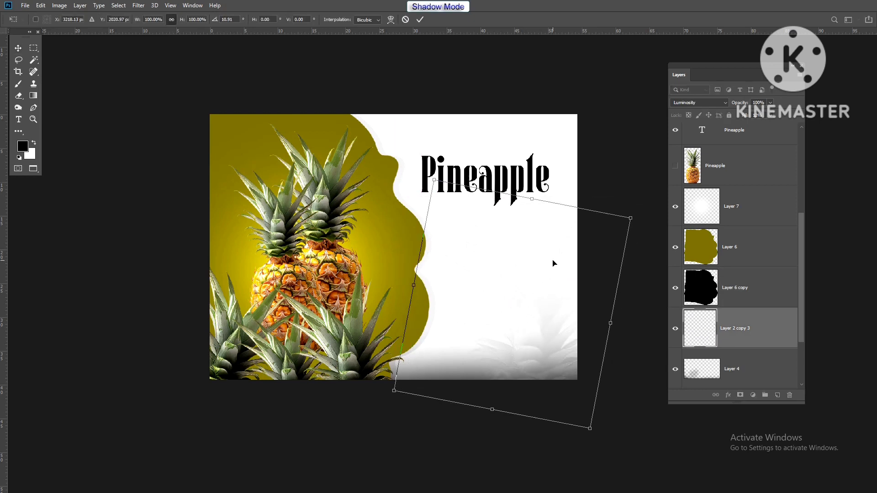
key("Return")
Duplicate the "Pineapple" title just below the original and change the copy's text to "Enjoy the day"
left_click(498, 184)
left_click_drag(501, 184, 505, 223)
double_click(508, 223)
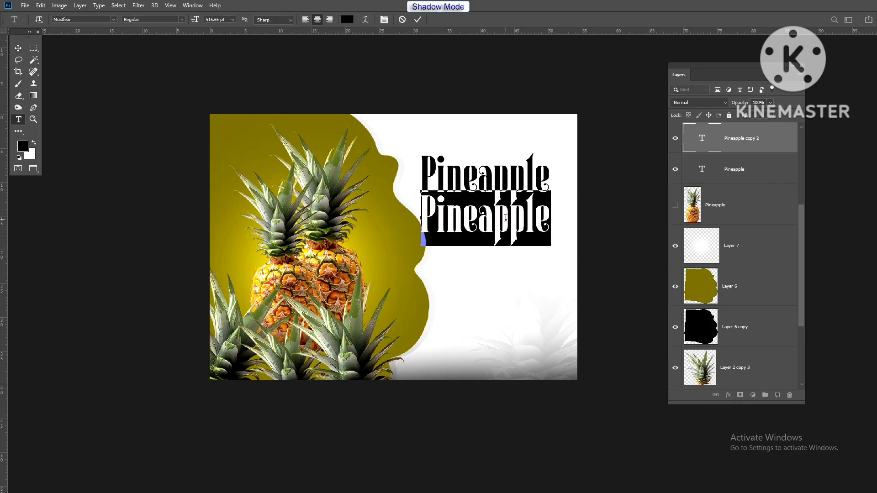
type("Enja")
key("BackSpace")
type("oy")
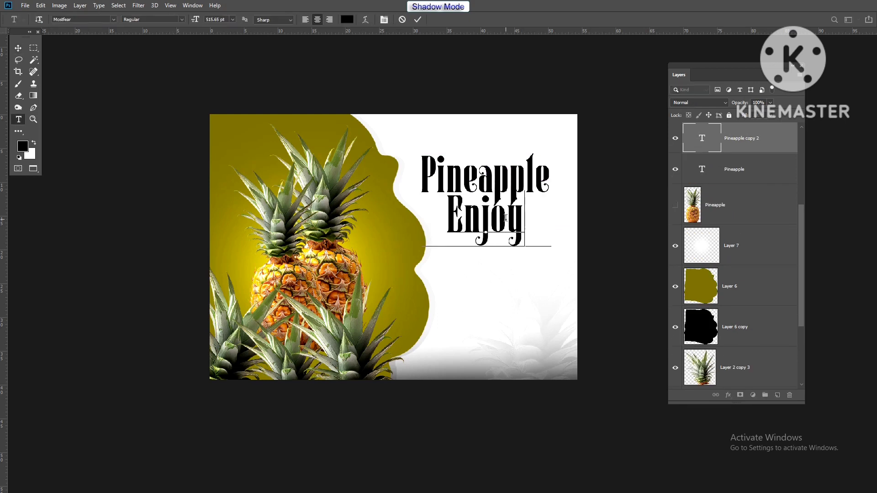
type(" the day")
key("ctrl+Return")
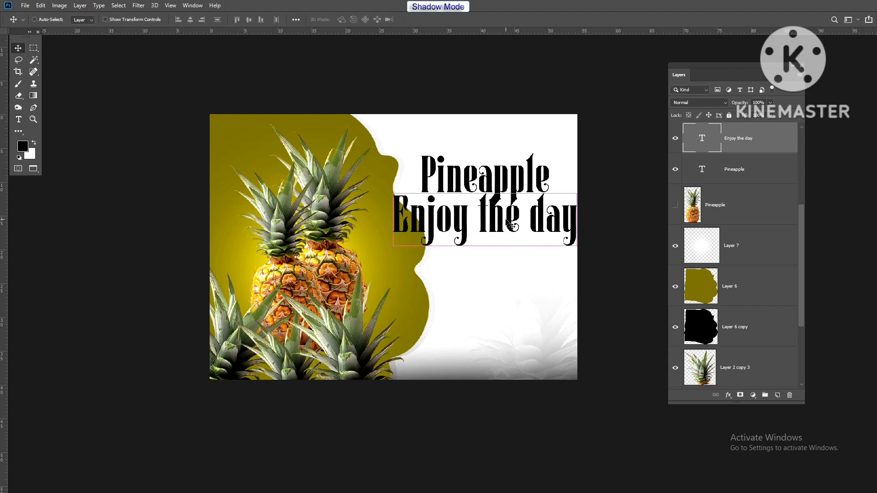
Scale the "Enjoy the day" text down to 144.17 pt
key("ctrl+t")
left_click_drag(577, 193, 512, 212)
key("Return")
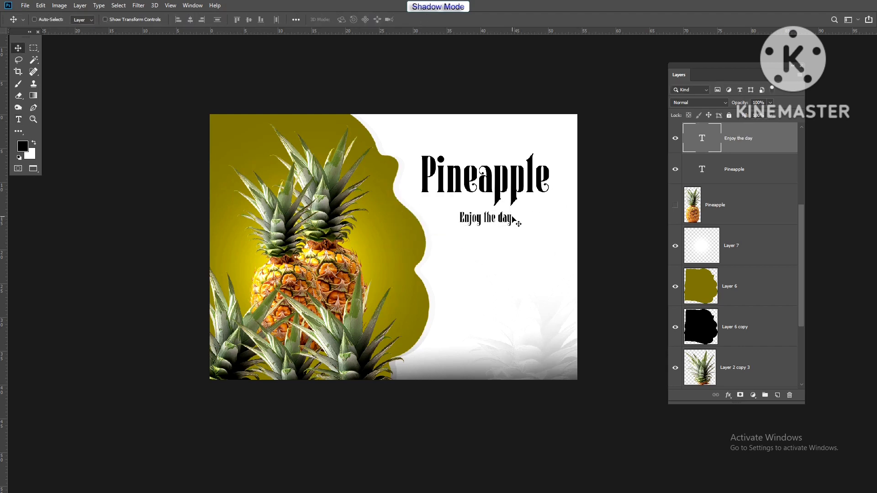
Set the "Enjoy the day" text's font to Niagara Engraved and move it under the start of the title
key("ctrl+p")
left_click(571, 161)
left_click(592, 279)
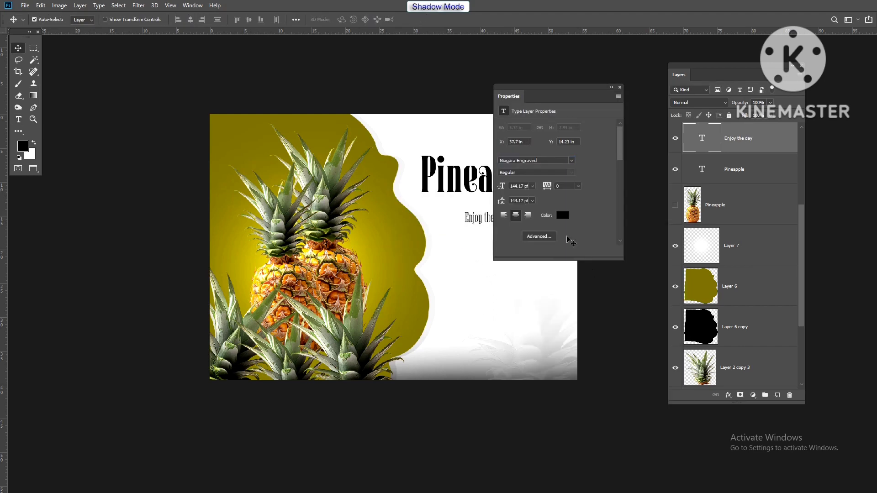
key("ctrl+p")
scroll(503, 221, "up", 4)
left_click_drag(500, 221, 435, 203)
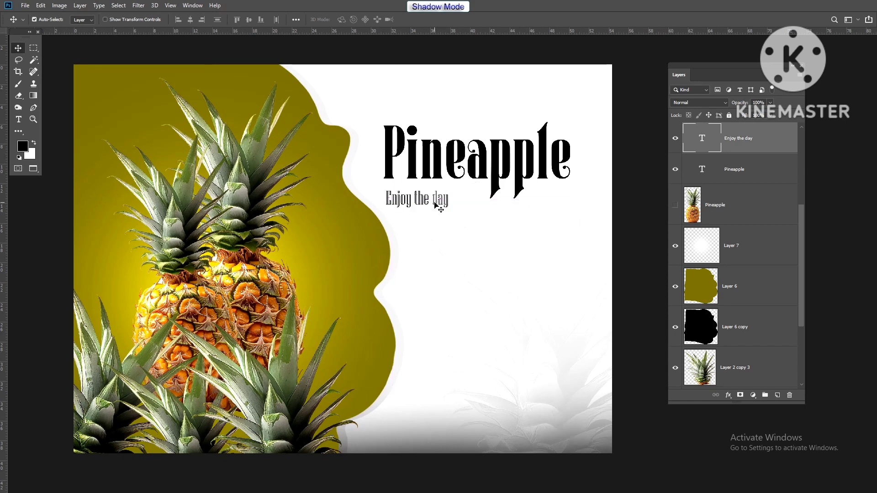
Extend the tagline to "Enjoy the day with" and move it above the "Pineapple" title
double_click(437, 204)
left_click(449, 200)
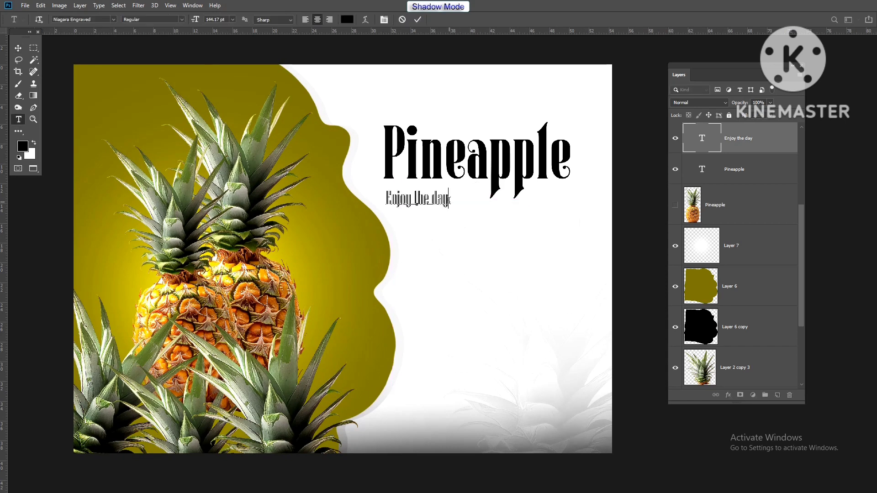
type("with")
key("ctrl+Return")
key("v")
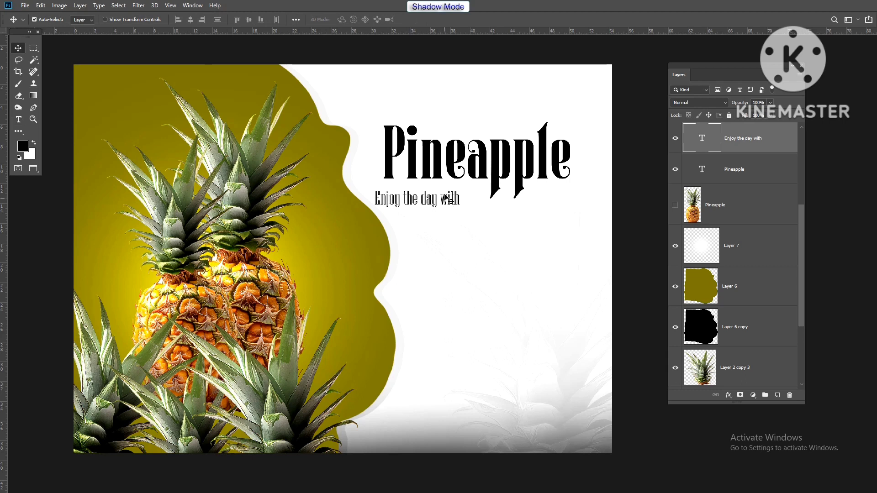
left_click_drag(446, 197, 489, 123)
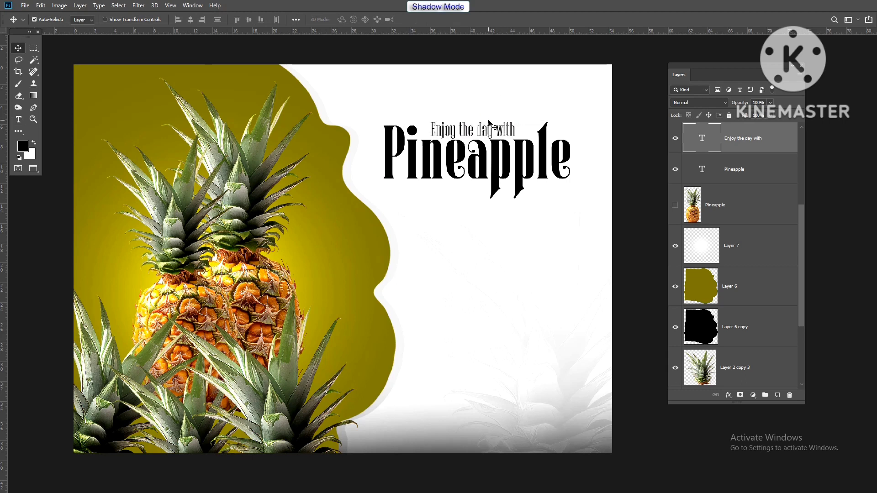
Try the MUARA DEMO font on the "Enjoy the day with" tagline and scale it down to fit above the title
left_click(572, 161)
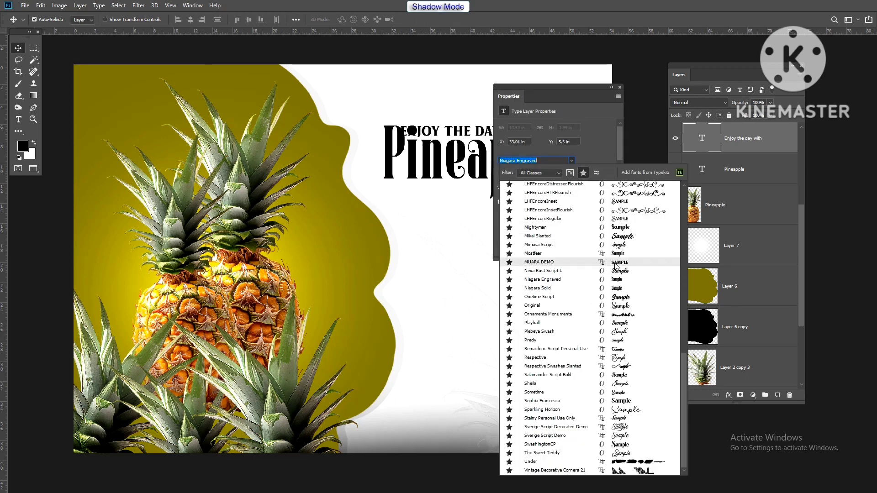
left_click(616, 263)
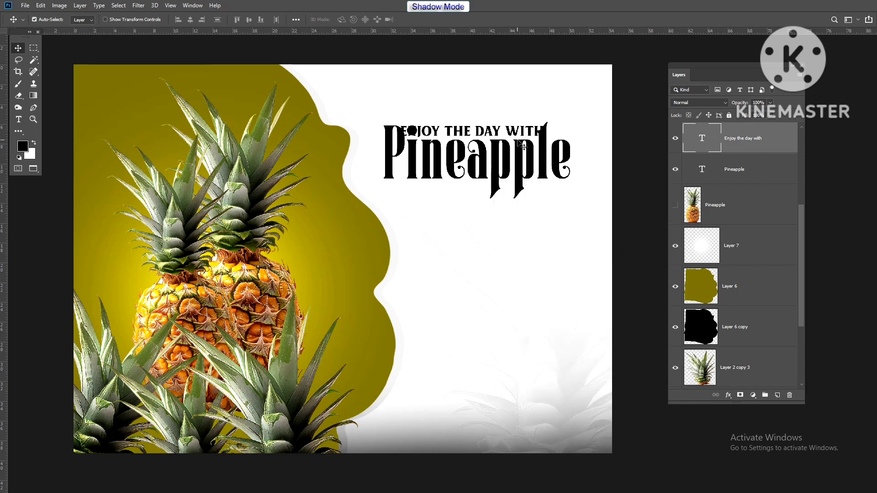
key("ctrl+t")
left_click_drag(550, 121, 516, 124)
key("Return")
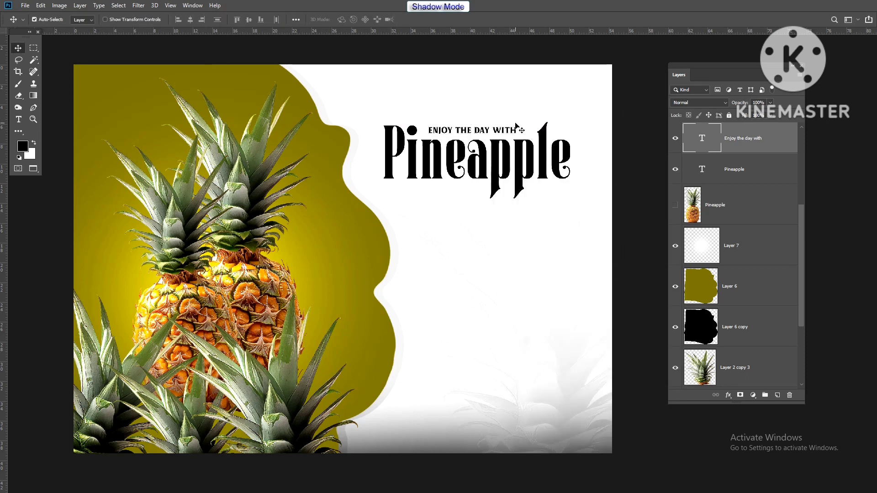
Set the tagline's font to Niagara Solid and resize it to sit just above the "Pineapple" title
left_click(572, 160)
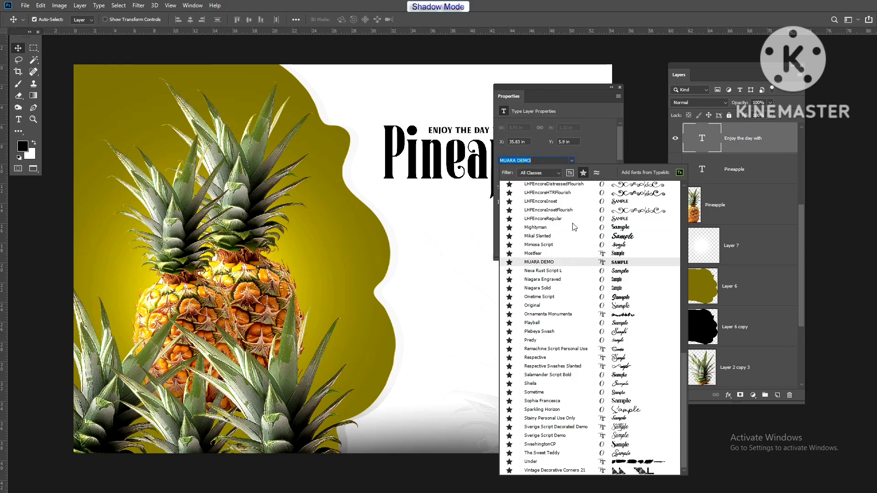
left_click(590, 290)
key("ctrl+t")
mouse_move(499, 123)
left_mouse_down()
mouse_move(510, 120)
mouse_move(452, 112)
mouse_move(443, 120)
mouse_move(453, 114)
mouse_move(485, 129)
left_mouse_up()
key("Return")
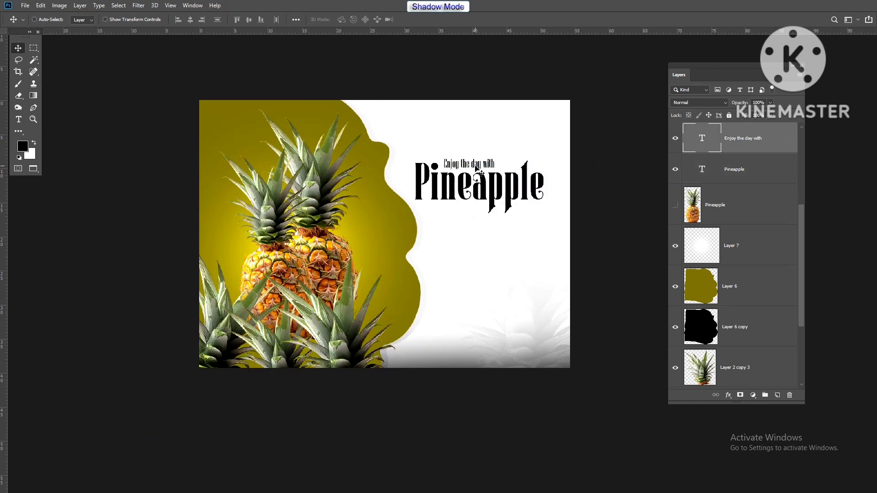
Shift the tagline slightly above the title and link the two text layers
mouse_move(477, 169)
left_mouse_down()
mouse_move(457, 145)
mouse_move(452, 156)
mouse_move(379, 173)
mouse_move(422, 209)
mouse_move(474, 210)
mouse_move(484, 106)
mouse_move(510, 172)
mouse_move(514, 165)
mouse_move(459, 167)
left_mouse_up()
left_click(492, 185, "shift")
scroll(500, 196, "down", 1)
scroll(504, 202, "down", 1)
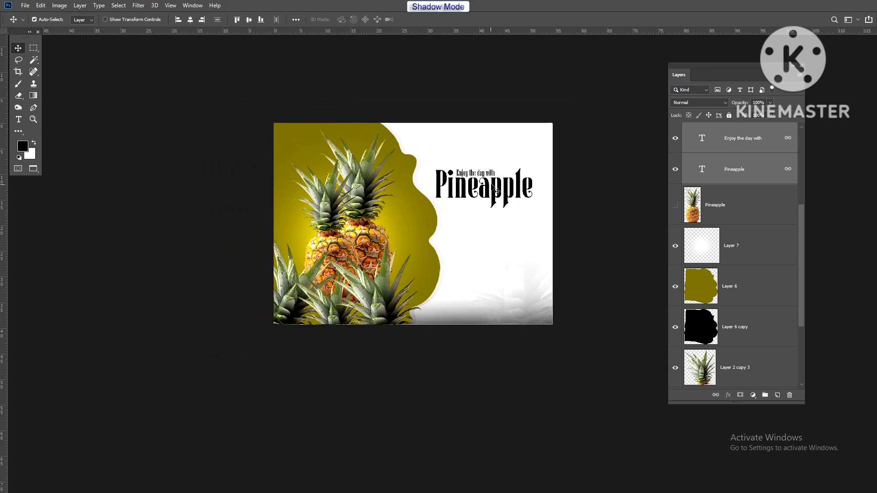
Fill the "Pineapple" title with the olive color sampled from the scalloped shape
right_click(495, 174)
left_click(506, 180)
key("b")
left_click(424, 212, "alt")
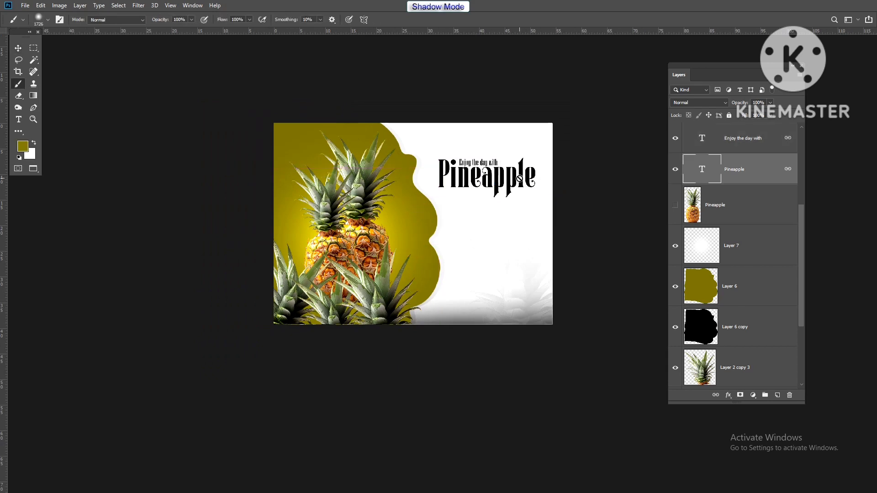
key("alt+BackSpace")
scroll(521, 176, "up", 2)
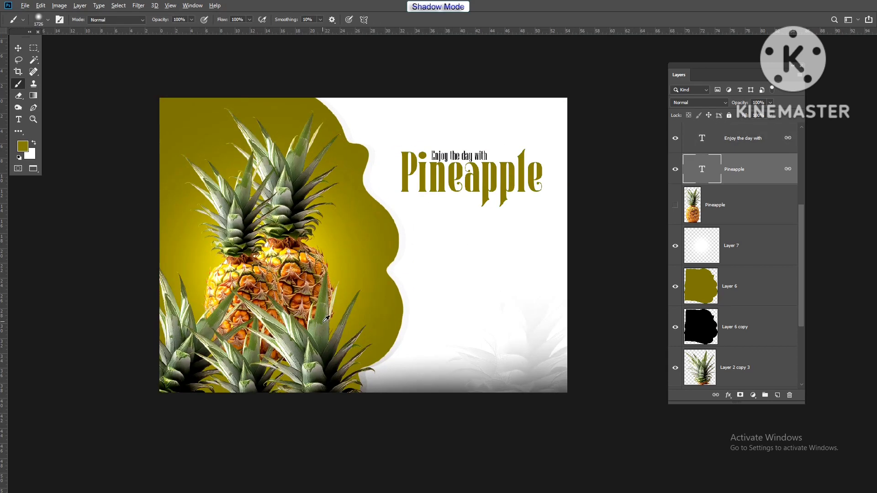
Fill the "Pineapple" title and the scalloped shape on Layer 6 with a muted green sampled from the leaves
key("alt+BackSpace")
left_click(360, 245, "ctrl")
key("alt+shift+BackSpace")
scroll(468, 232, "down", 1)
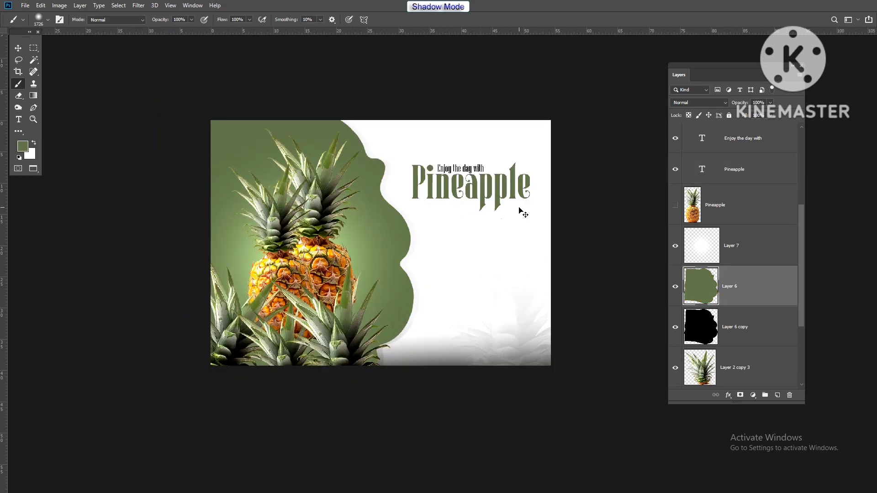
Raise the contrast of the green scalloped shape to 21 with a legacy Brightness/Contrast adjustment
key("ctrl+alt+b")
left_click_drag(521, 179, 530, 178)
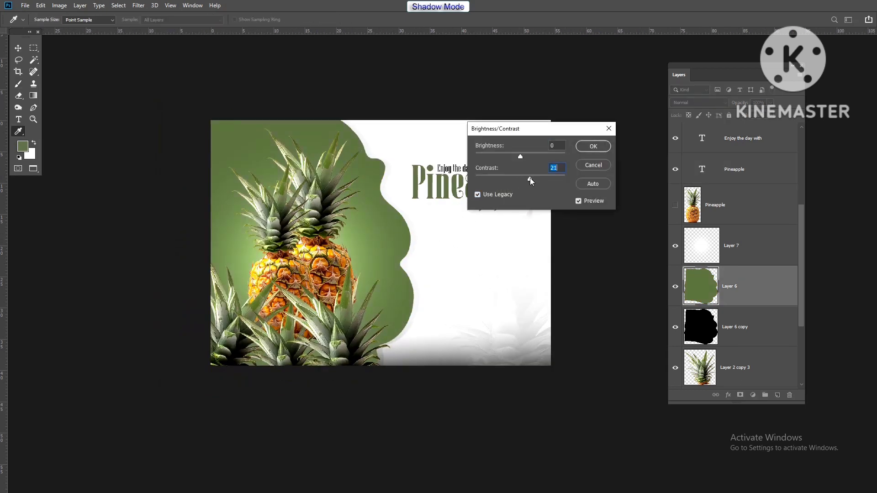
key("Return")
key("v")
left_click(731, 255)
key("ctrl+u")
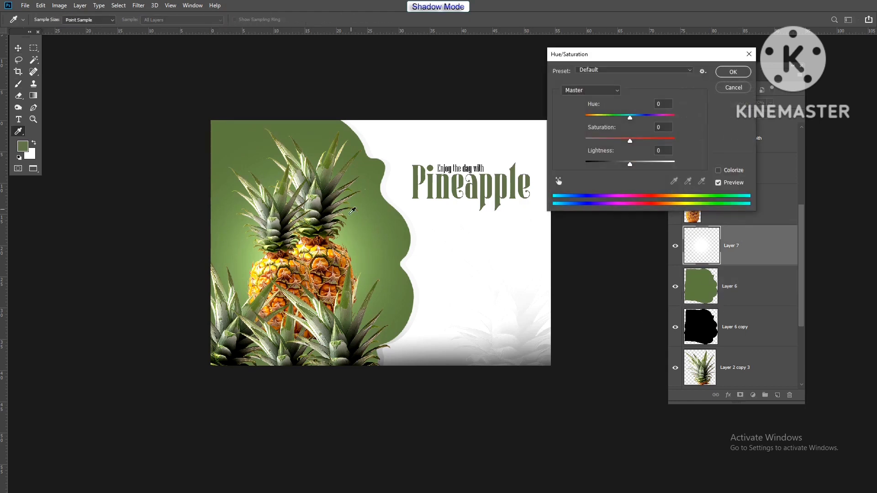
key("Escape")
left_click(470, 194)
scroll(470, 194, "down", 2)
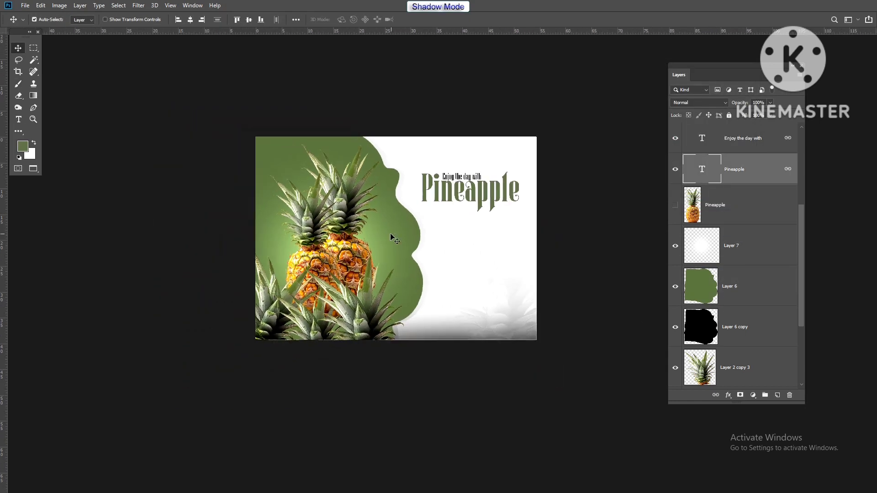
Select all layers from the topmost down to Layer 1, merge a copy of them, and copy the result to a new layer
scroll(739, 183, "up", 3)
left_click(774, 154)
scroll(736, 238, "down", 6)
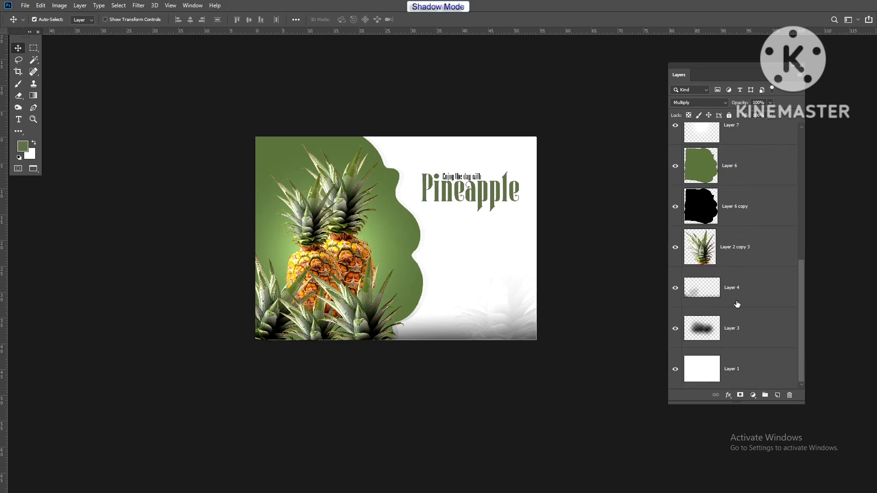
left_click(735, 365, "shift")
key("ctrl+alt+e")
key("ctrl+a")
key("ctrl+j")
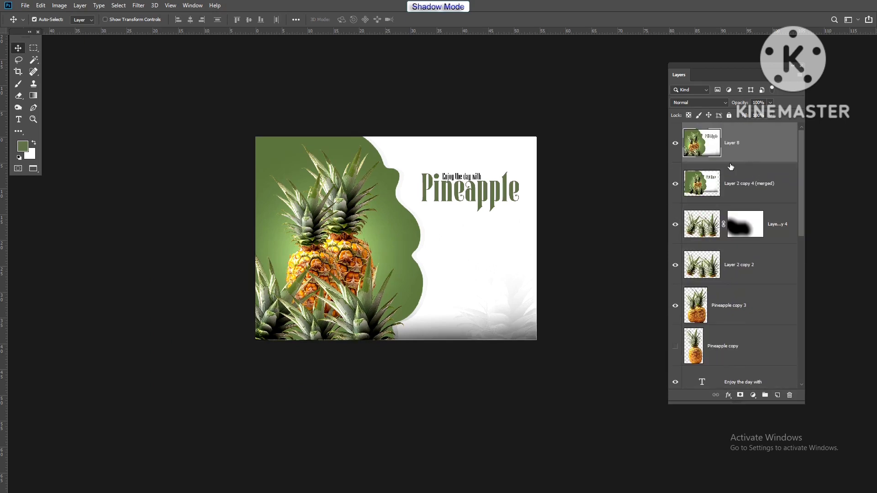
Delete the "Layer 2 copy 4 (merged)" layer and select the flattened Layer 8 above the other layers
key("ctrl+e")
key("ctrl+alt+shift+e")
left_click(734, 181)
key("Delete")
left_click(731, 150)
scroll(433, 224, "down", 1)
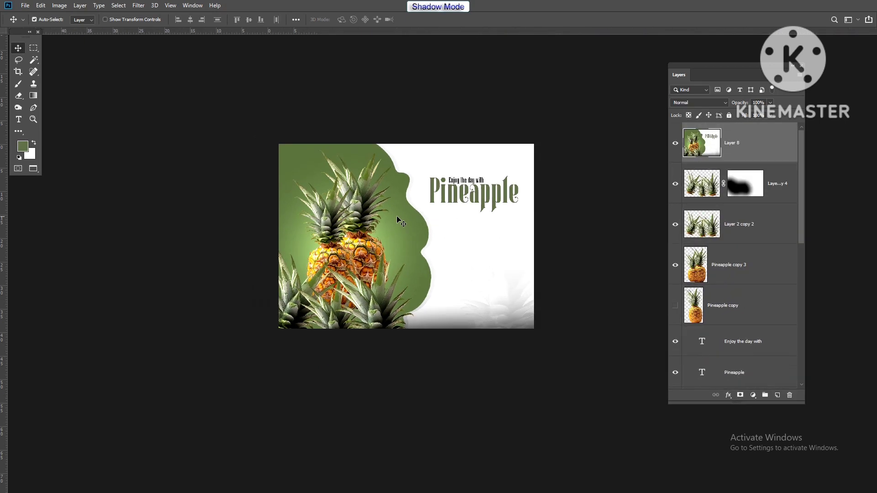
Duplicate Layer 8, set the copy to Multiply at 12% opacity, and merge it down
scroll(397, 217, "up", 3)
key("ctrl+j")
key("shift+alt+m")
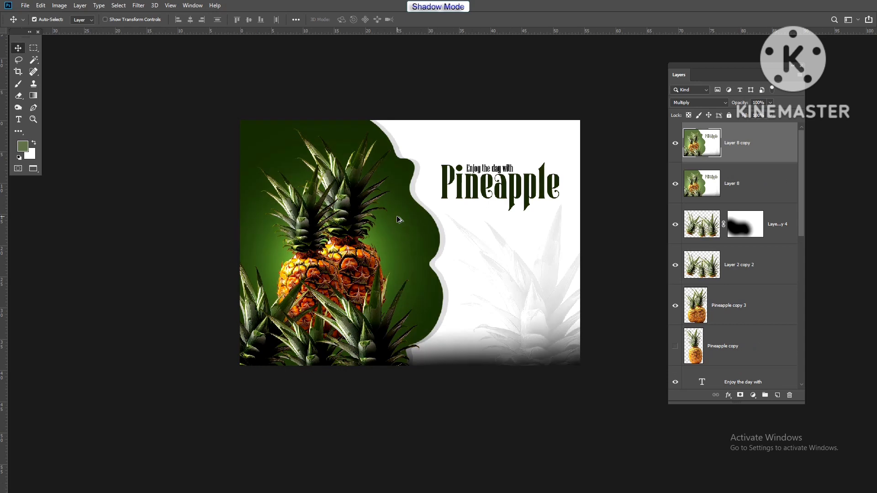
key("1")
key("2")
key("ctrl+e")
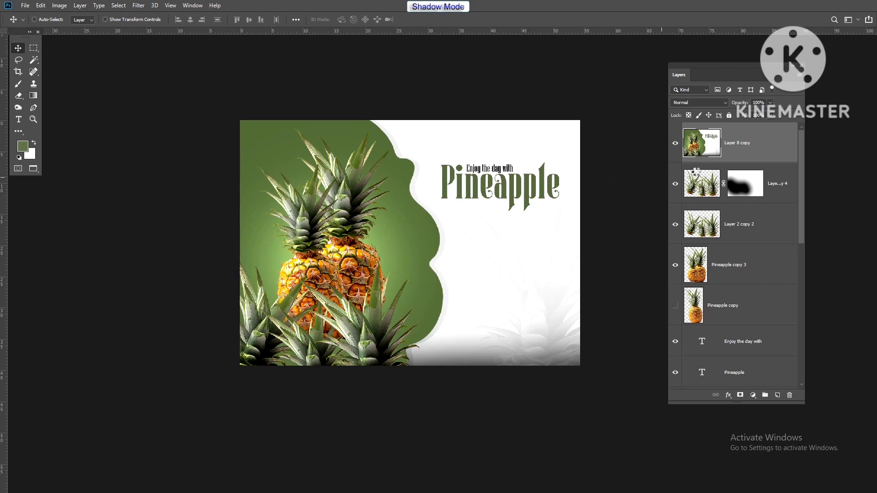
In the Camera Raw Filter, set Temperature +6, Tint +11, Contrast +27, Texture +13, Clarity +47, Dehaze +19, Vibrance +18 and Saturation -11
key("shift+ctrl+a")
left_click_drag(796, 214, 808, 211)
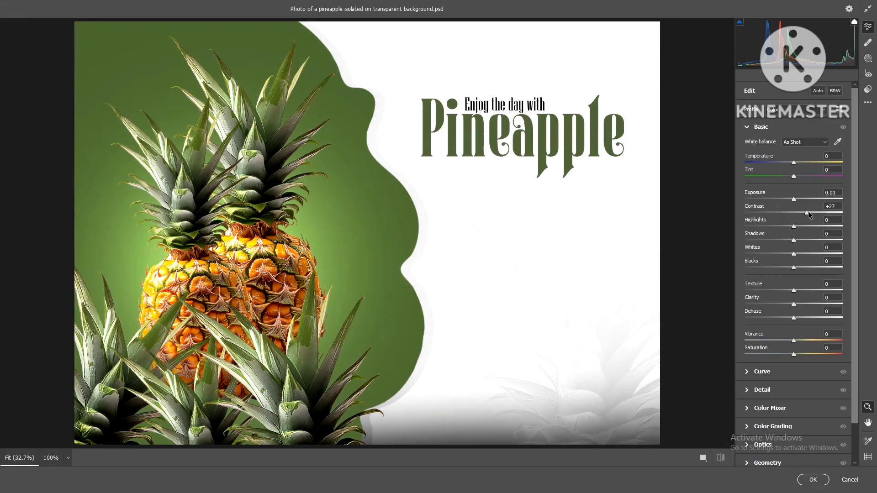
left_click_drag(794, 163, 800, 177)
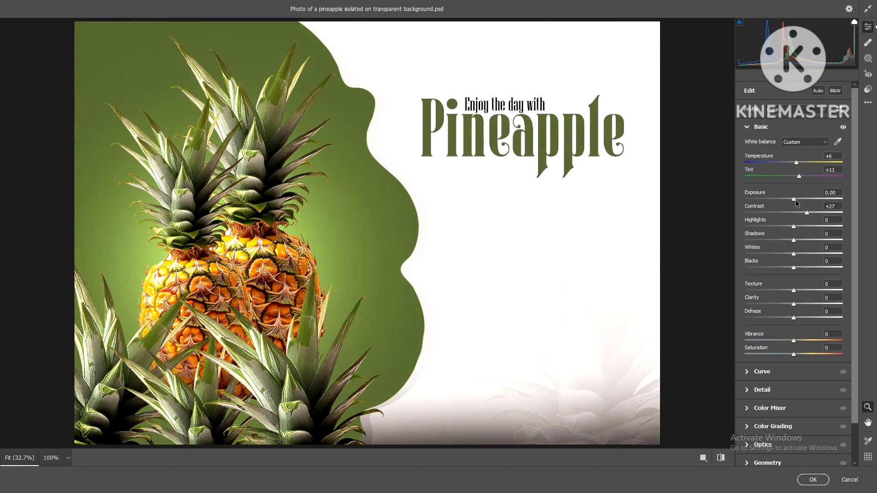
scroll(796, 199, "down", 2)
left_click_drag(794, 261, 788, 314)
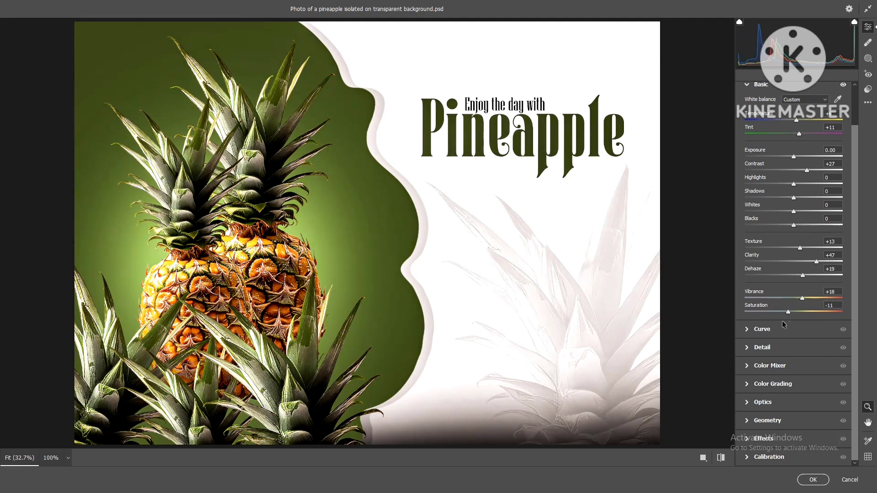
In the Color Mixer, set the Greens to hue +36, saturation +21 and luminance +28
left_click(793, 366)
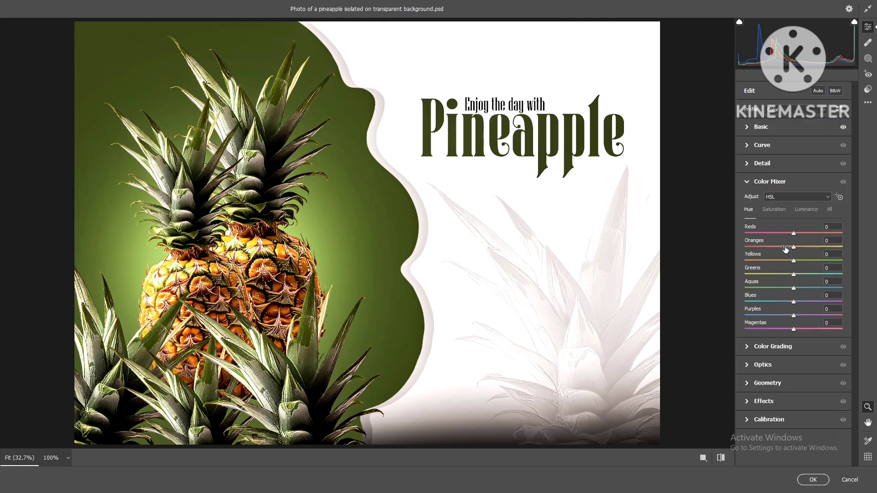
left_click_drag(795, 276, 816, 291)
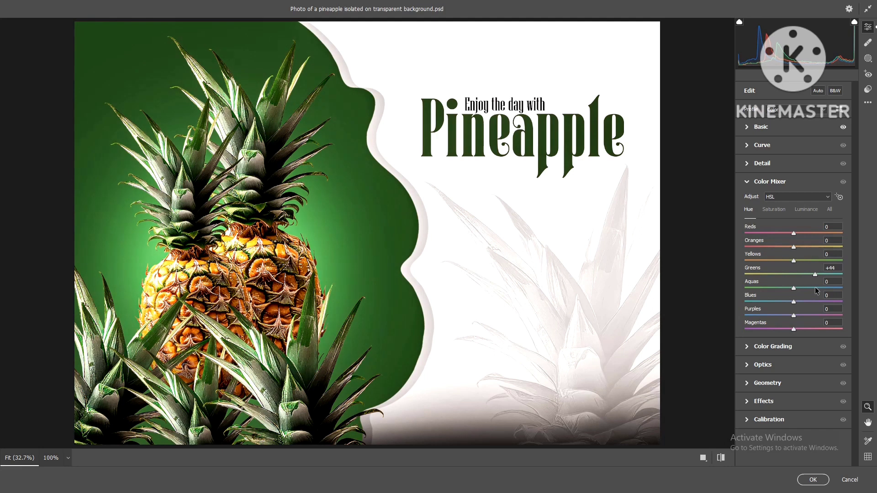
left_click(779, 212)
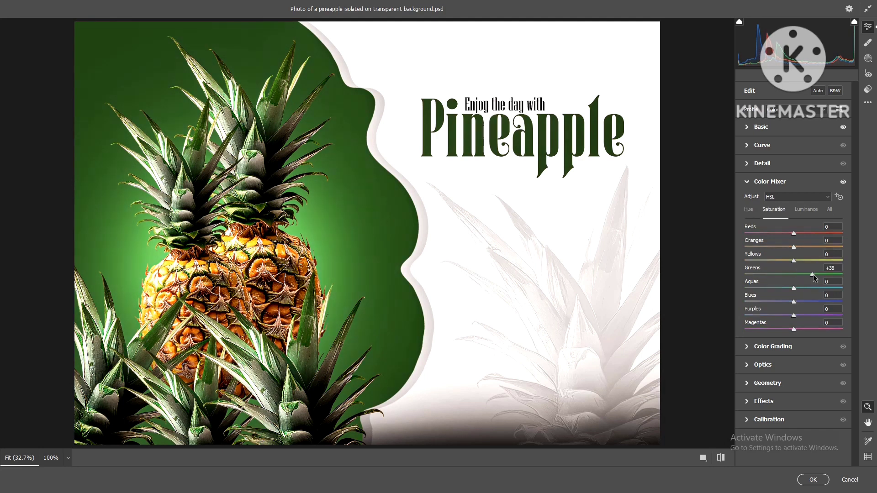
left_click(806, 209)
left_click_drag(794, 274, 747, 296)
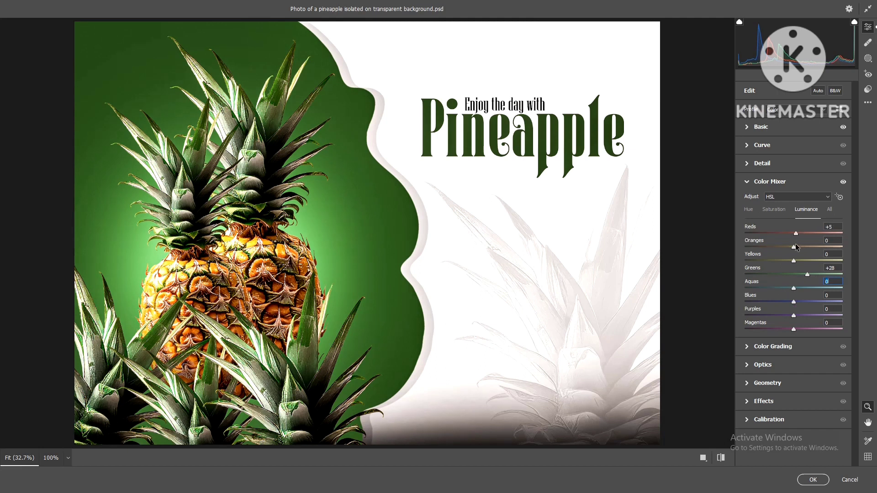
Set the Color Mixer luminance of Reds to -7 and Oranges to +9, and adjust the Oranges saturation
left_click_drag(793, 247, 795, 249)
left_click(775, 210)
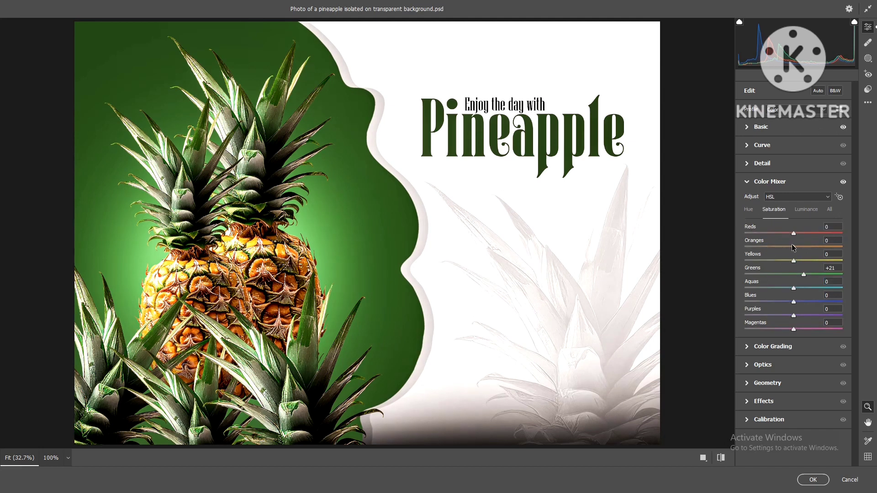
left_click_drag(793, 247, 796, 250)
Set the Color Mixer hue of Reds to -45, Oranges to -10 and Yellows to +9, and the Yellows luminance to +31
left_click(751, 209)
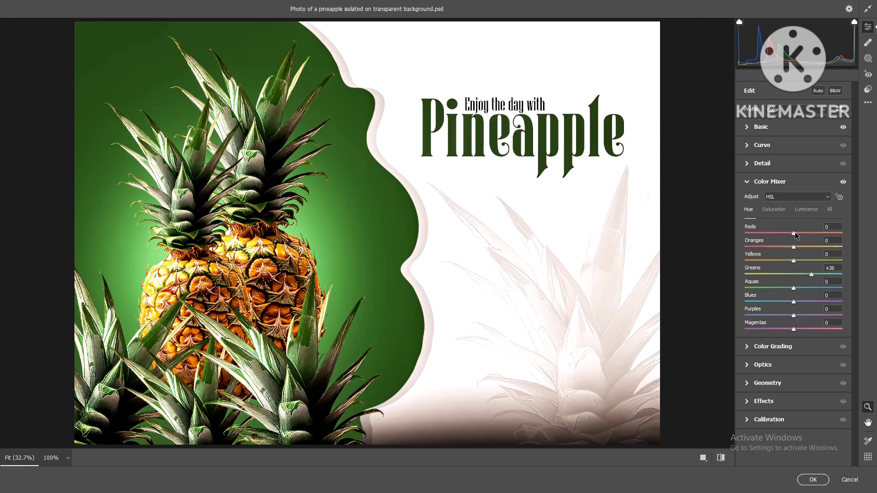
mouse_move(795, 246)
left_mouse_down()
mouse_move(780, 248)
mouse_move(802, 260)
left_mouse_up()
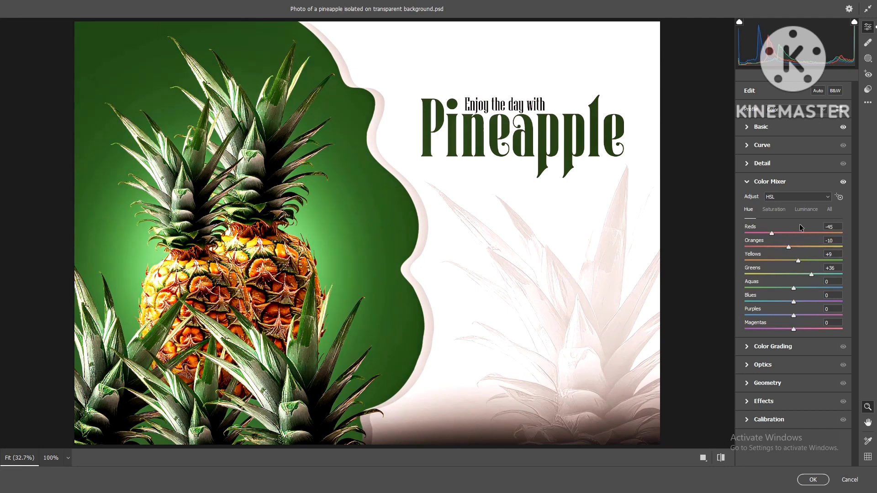
left_click(806, 210)
left_click_drag(794, 261, 810, 260)
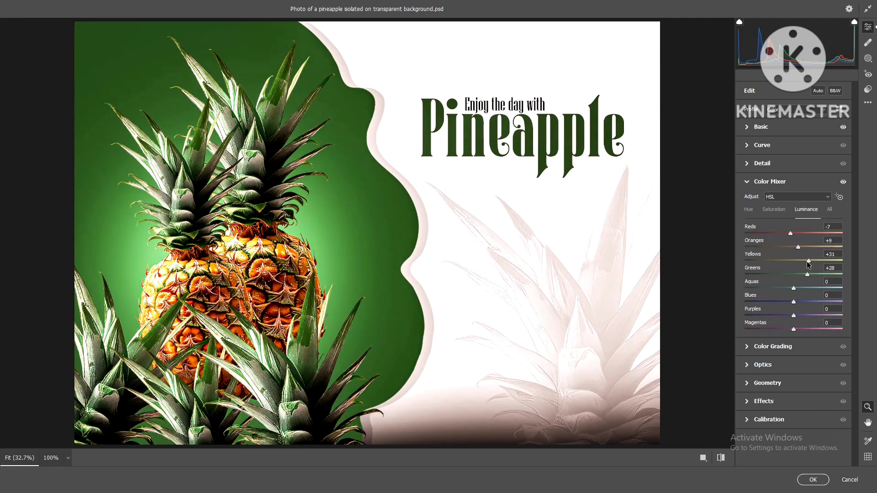
left_click(763, 186)
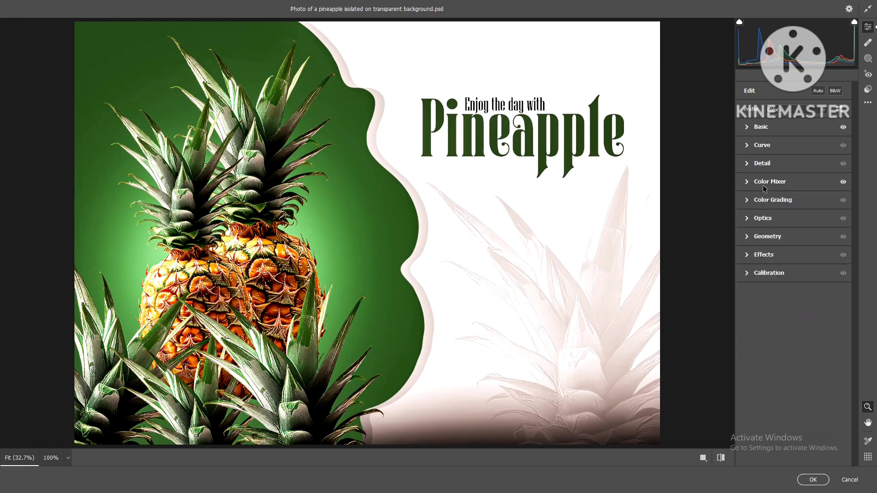
Try a negative Optics vignette on the poster and reset it to zero
left_click(784, 223)
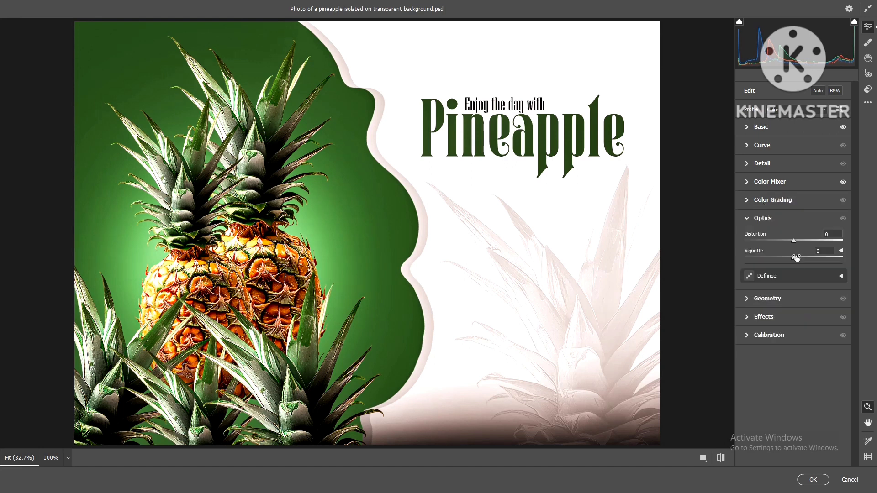
left_click_drag(797, 258, 772, 261)
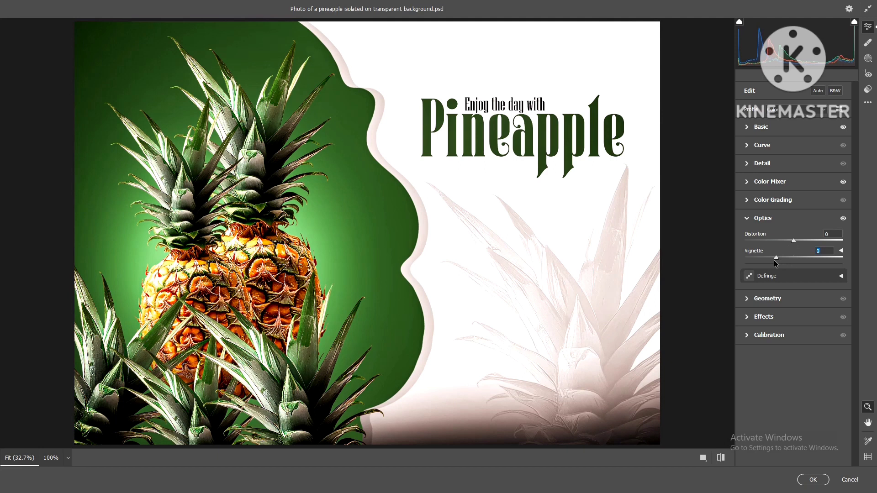
double_click(775, 258)
left_click(785, 218)
Calibrate Red Primary to hue -6, saturation +5, Green Primary to +16, +6 and Blue Primary to -8, +7, compare before and after, and apply the filter
left_click(786, 273)
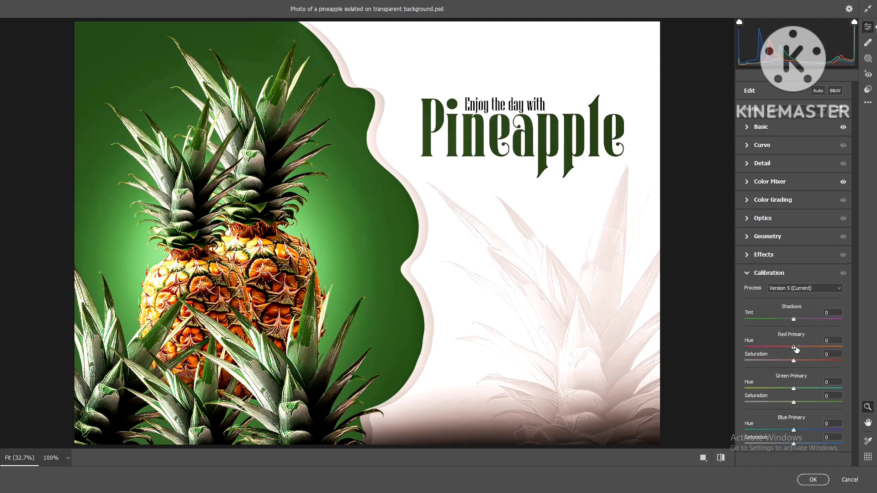
left_click_drag(822, 348, 798, 406)
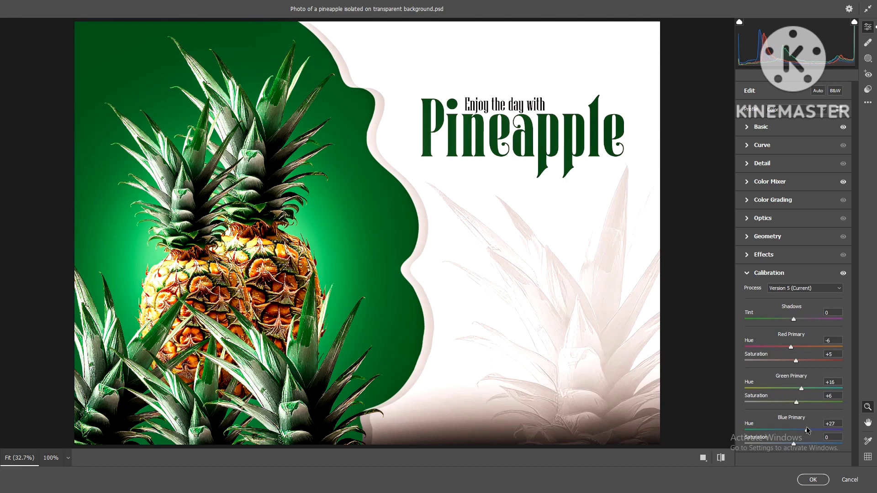
left_click_drag(807, 428, 786, 431)
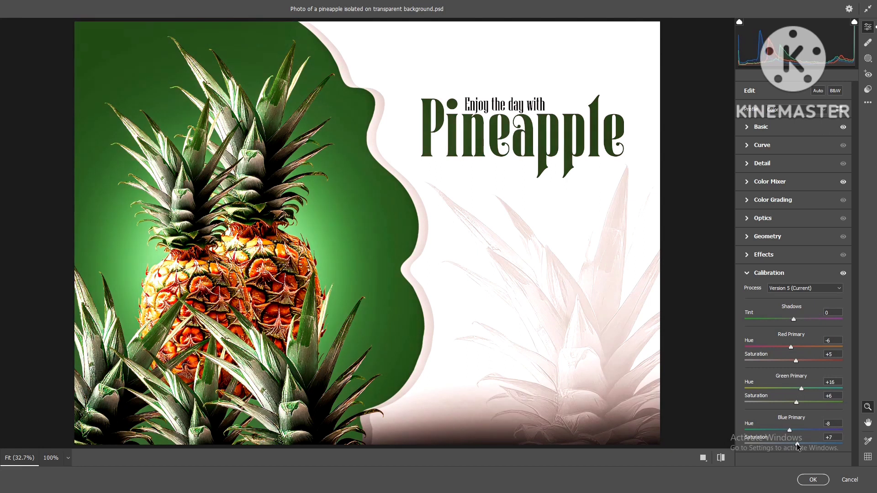
key("p")
key("p")
key("p")
key("p")
key("Return")
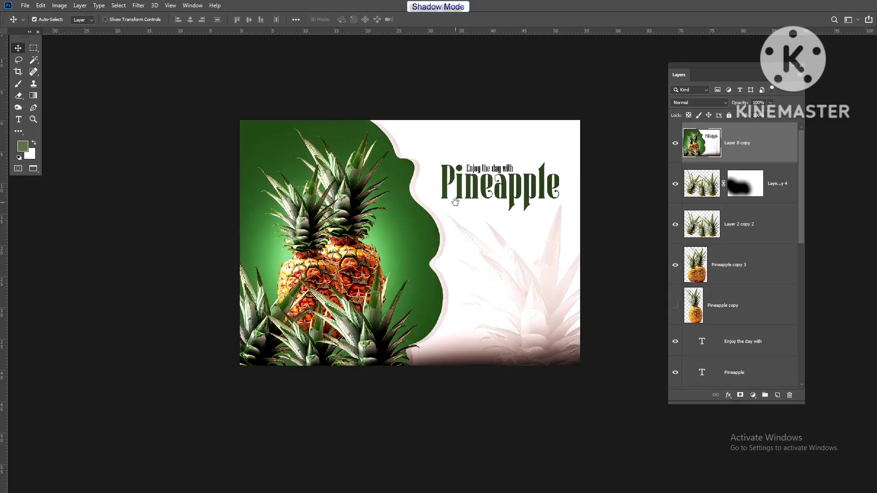
Erase the tinted shadow along the poster's lower edge with a large soft Eraser and fade the stroke to 60%
scroll(462, 275, "up", 2)
key("e")
scroll(464, 297, "down", 3)
scroll(479, 339, "up", 2)
scroll(480, 339, "up", 1)
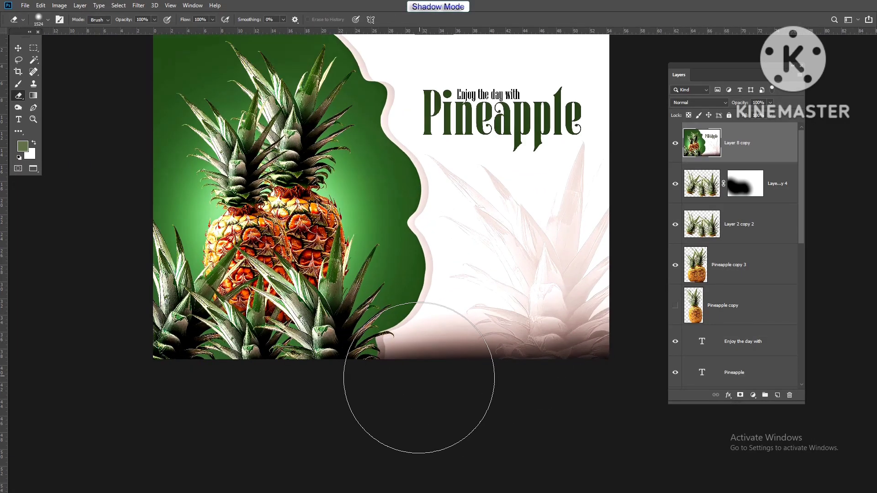
key("ctrl+shift+f")
type("60")
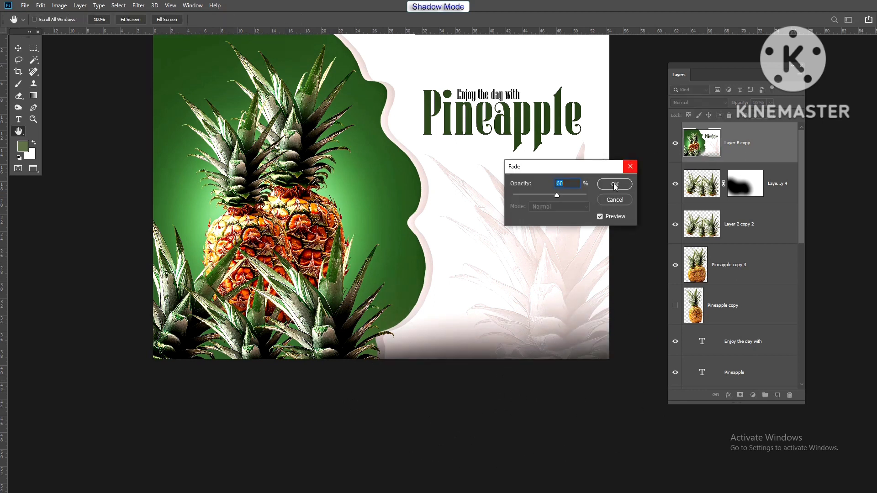
left_click(613, 184)
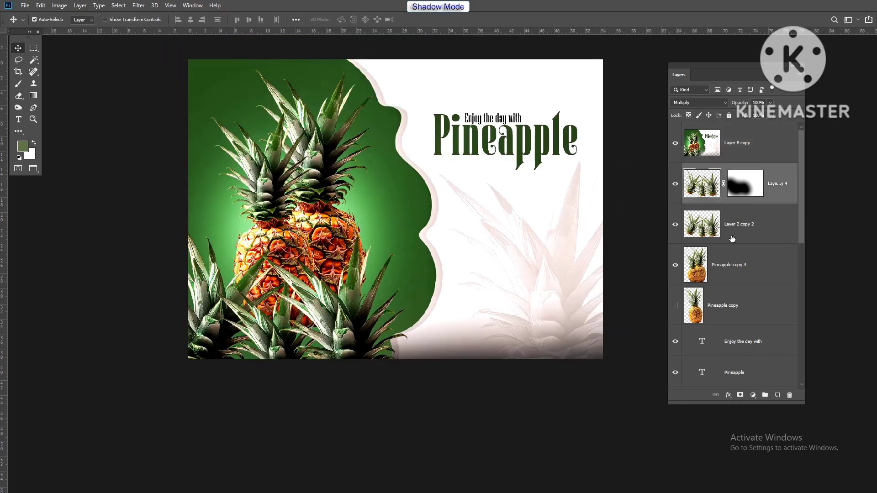
Merge a copy of all layers below the graded layer and combine it with "Layer 8 copy"
scroll(731, 284, "down", 2)
left_click(742, 352, "shift")
key("ctrl+alt+e")
scroll(755, 197, "up", 7)
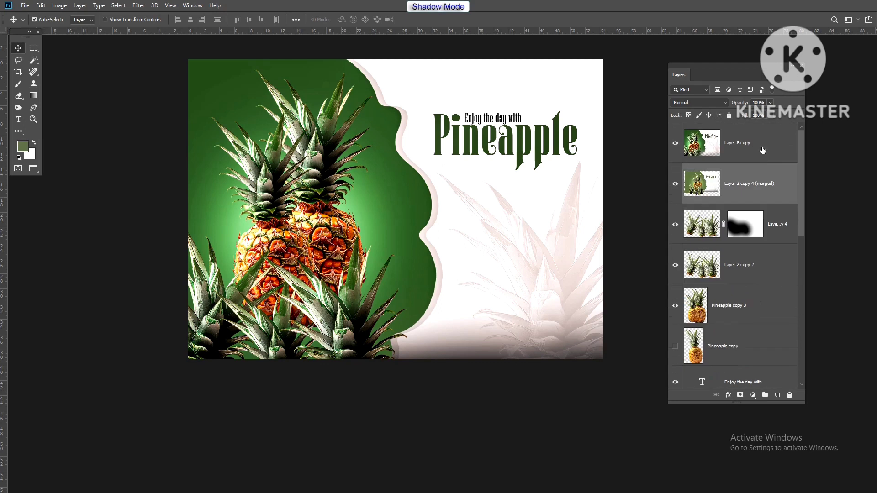
left_click(763, 150, "shift")
key("ctrl+e")
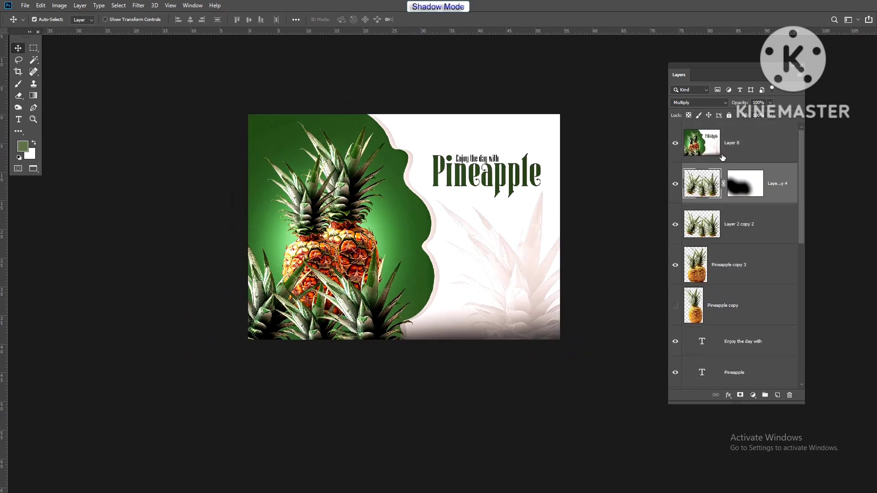